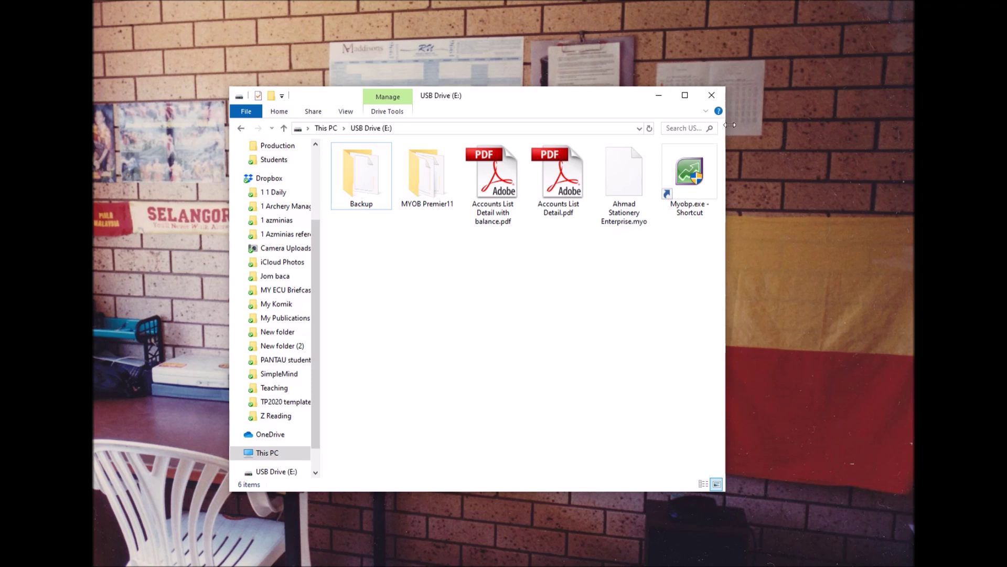
Start MYOB Premier from the USB drive and open the company file Ahmad Stationery Enterprise.myo, signed on as Administrator
click(689, 179)
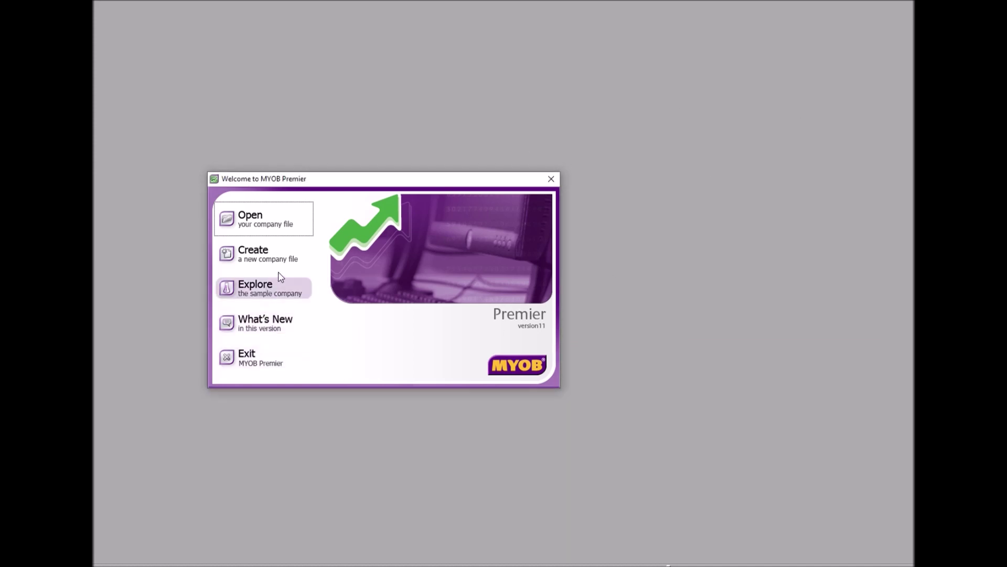
click(257, 222)
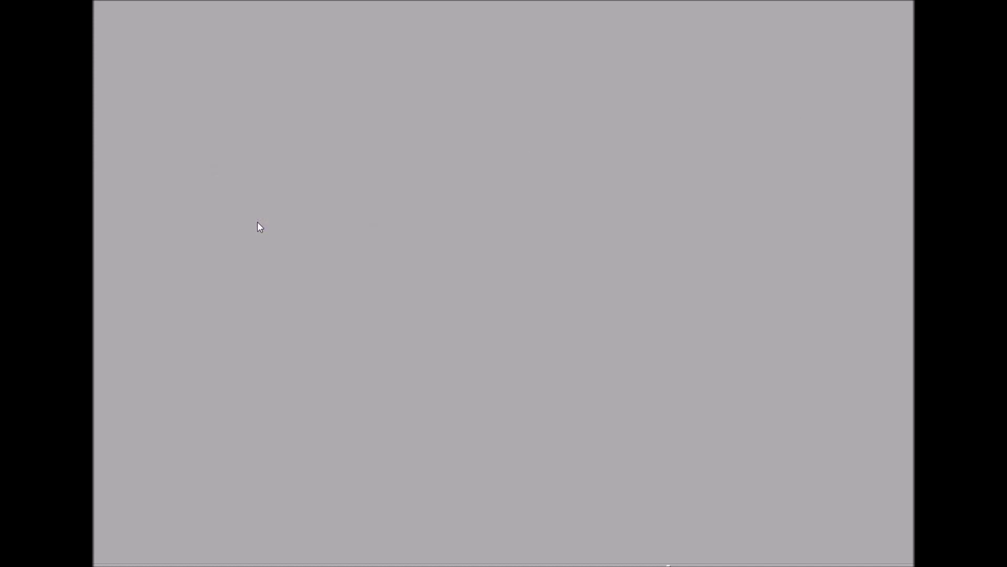
drag(218, 10, 558, 83)
click(330, 179)
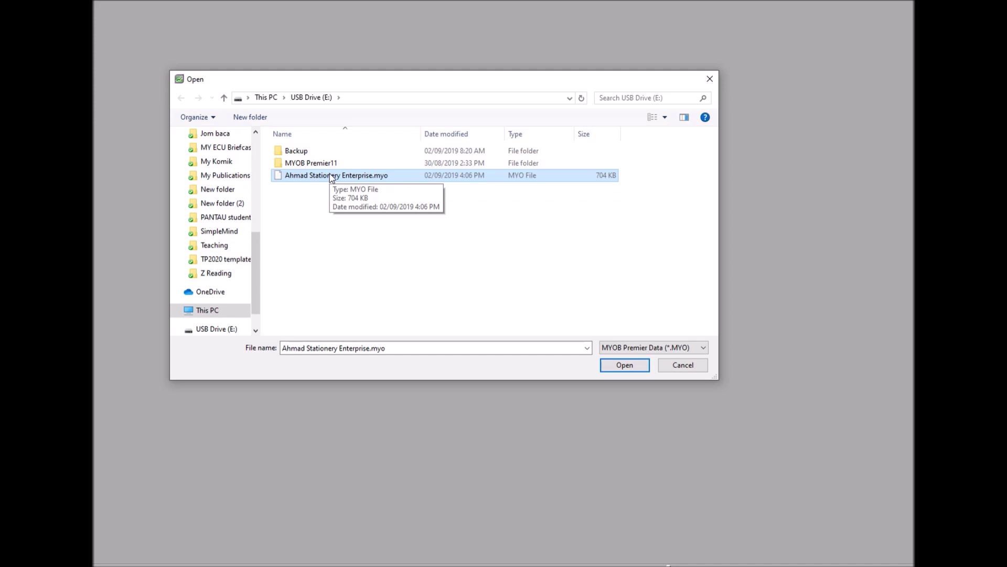
double_click(332, 176)
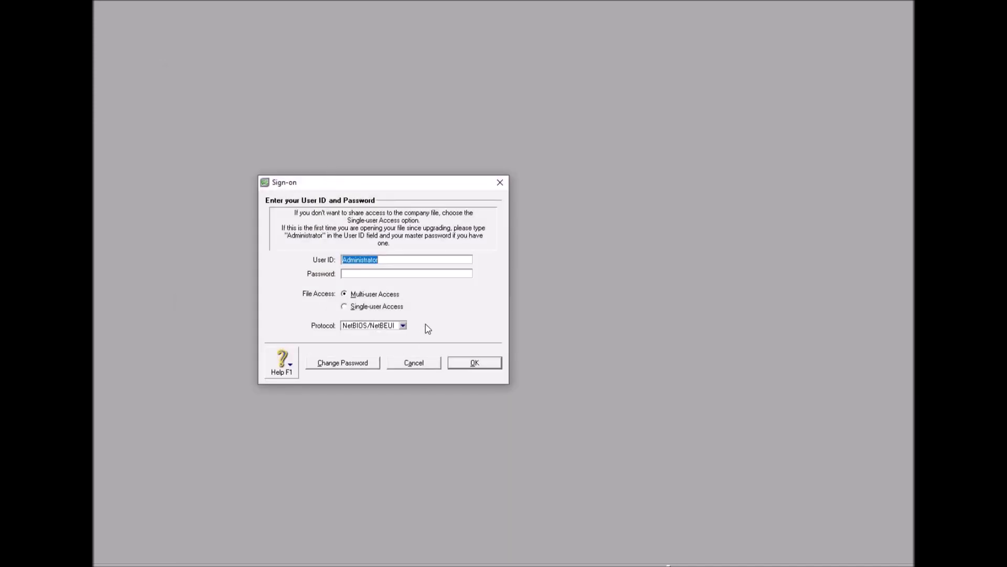
click(469, 362)
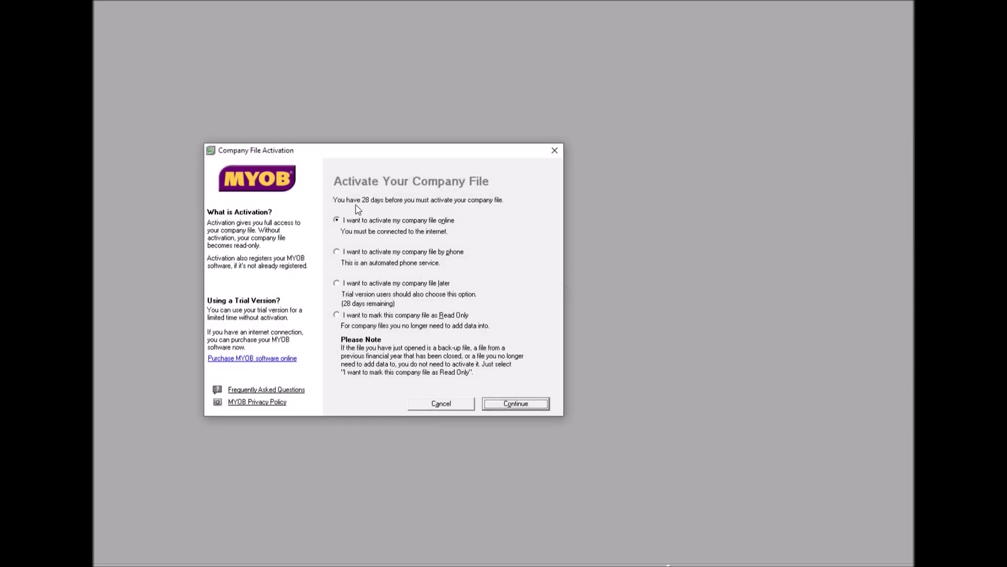
Choose to activate the company file at a later time and decline the data verification
click(338, 283)
click(494, 408)
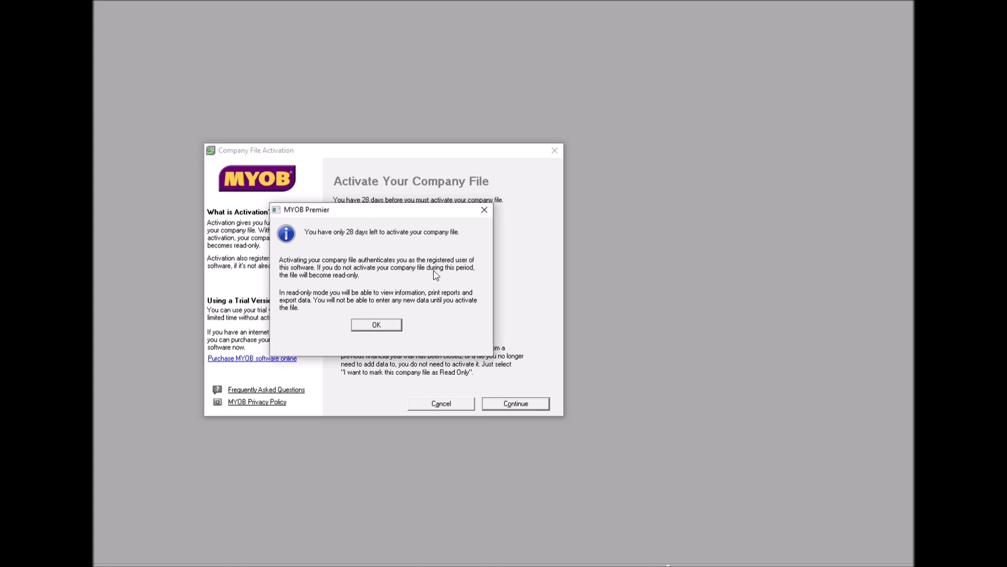
click(372, 328)
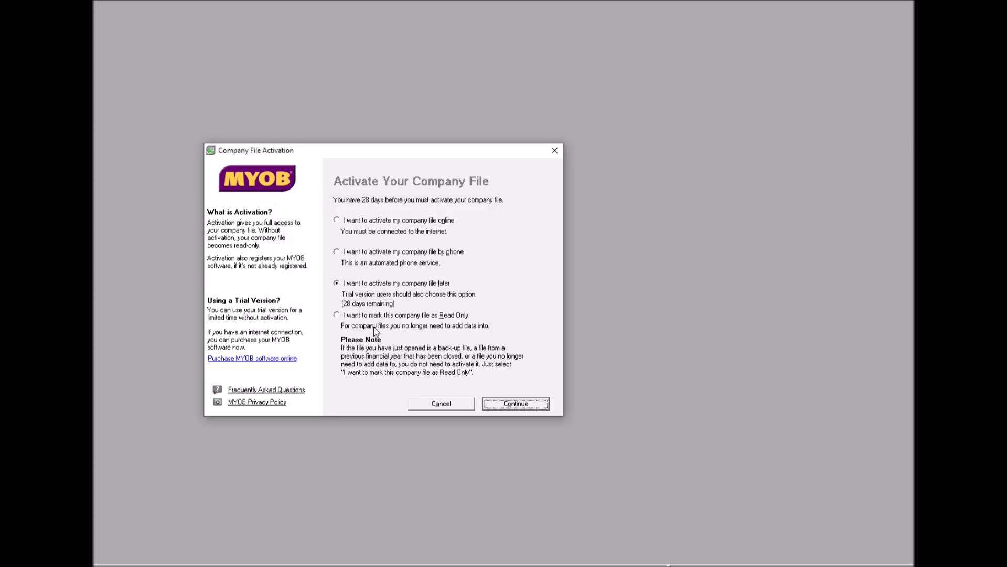
key(Return)
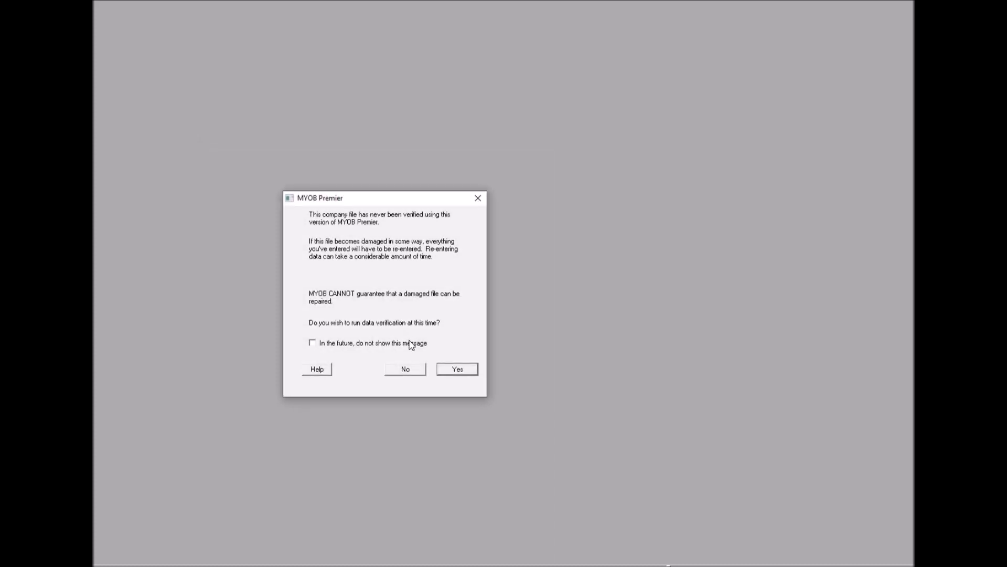
click(411, 369)
Bring the whole MYOB Premier window into view, then reposition and enlarge the Command Centre window inside it
drag(126, 19, 186, 39)
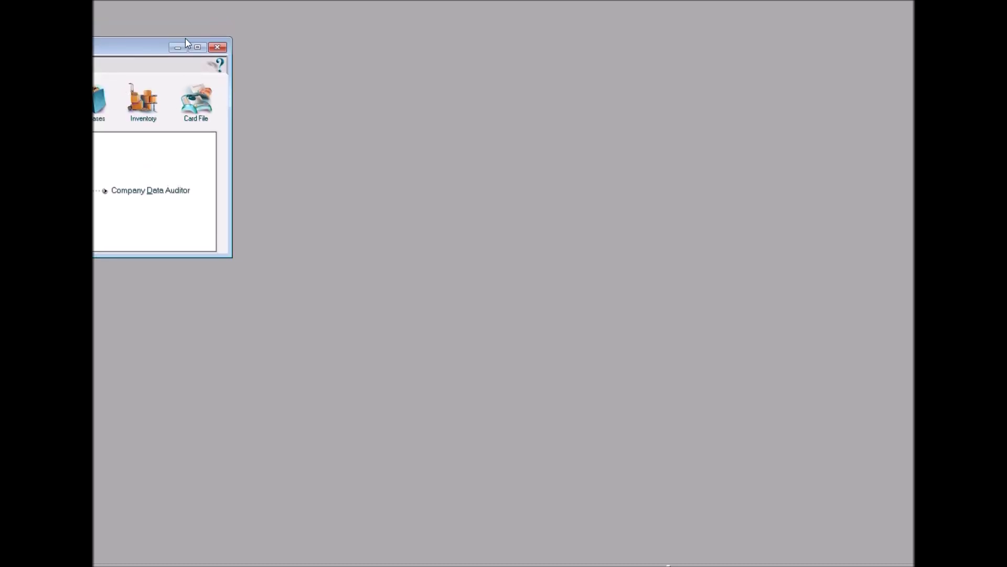
drag(127, 53, 449, 29)
double_click(571, 7)
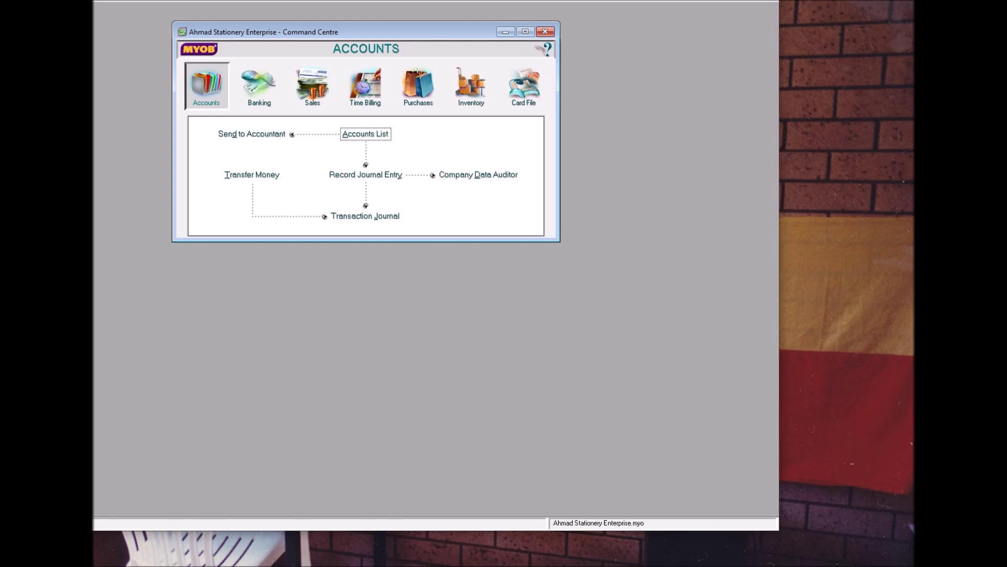
key(super+Up)
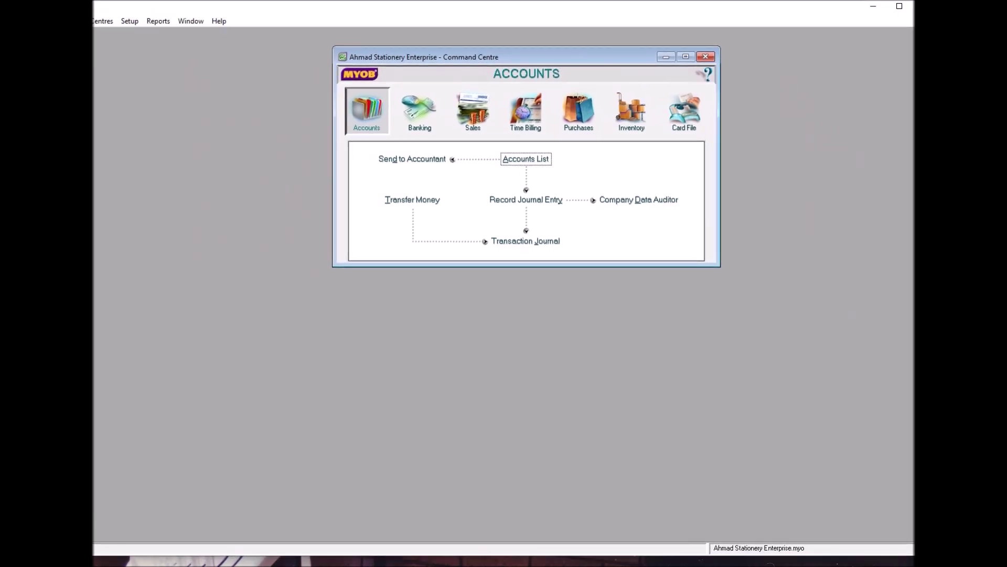
key(super+Down)
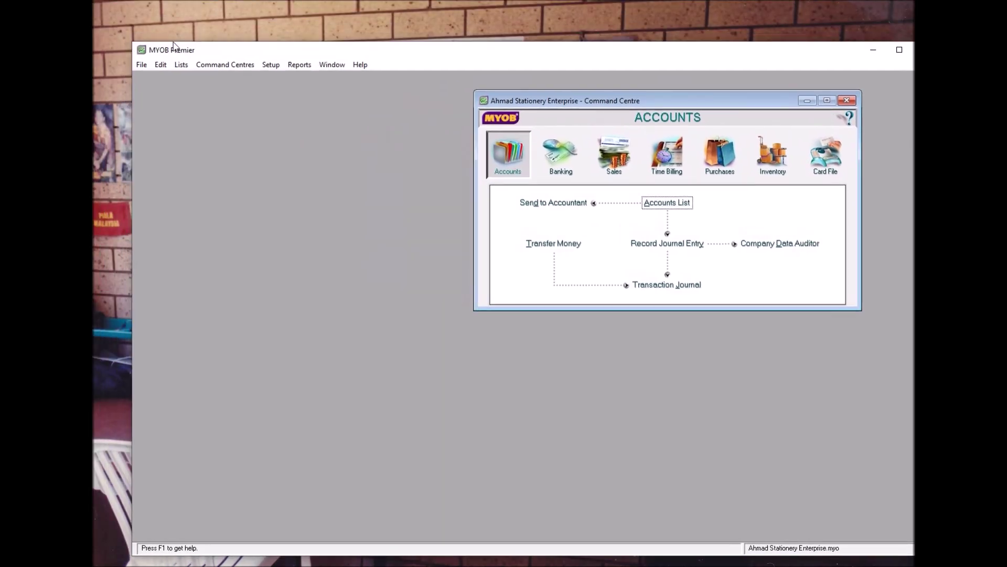
drag(401, 49, 373, 17)
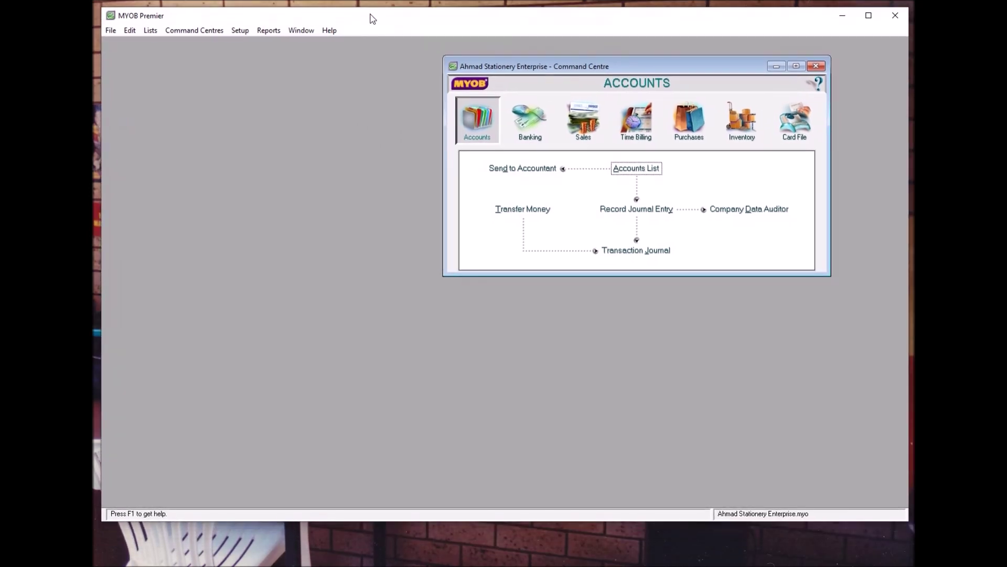
drag(610, 63, 343, 56)
drag(564, 268, 768, 448)
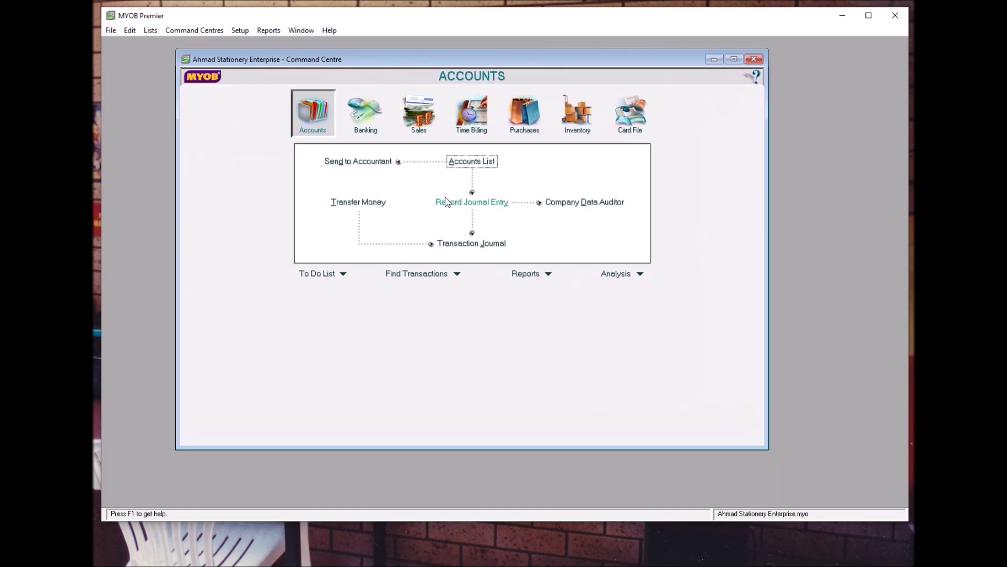
Examine which functions the Banking, Sales and Purchases command centres offer
click(364, 114)
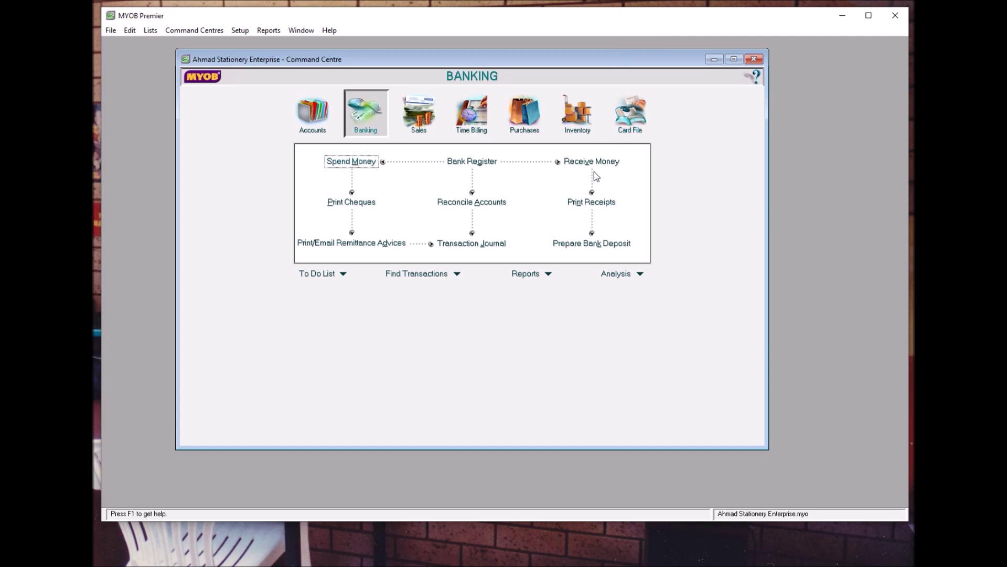
click(421, 120)
click(521, 112)
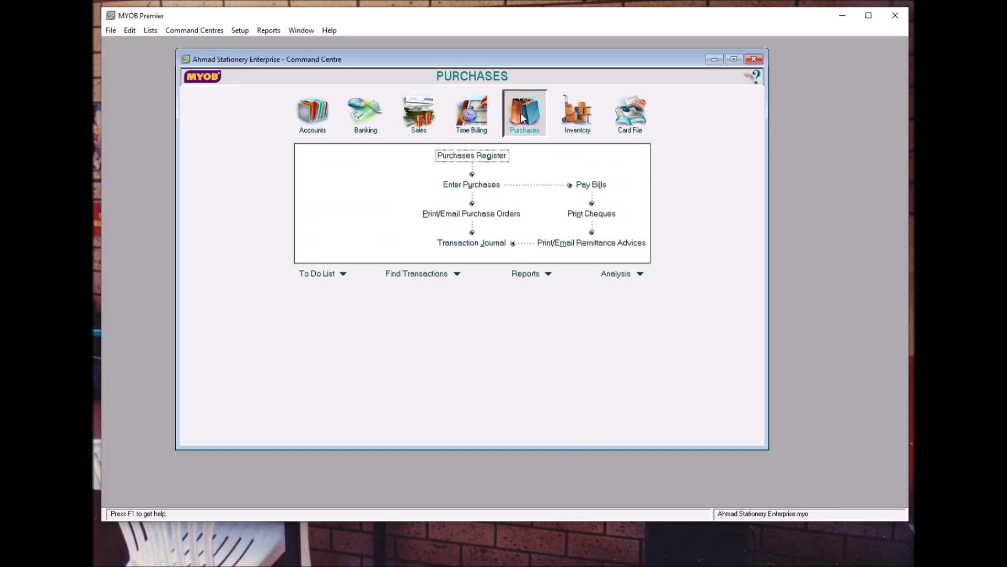
click(421, 108)
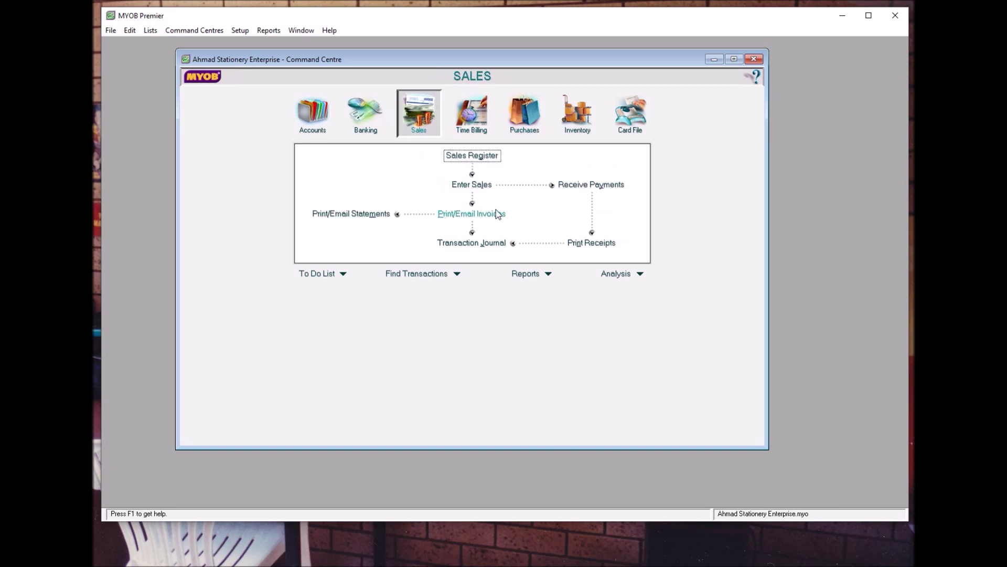
click(524, 111)
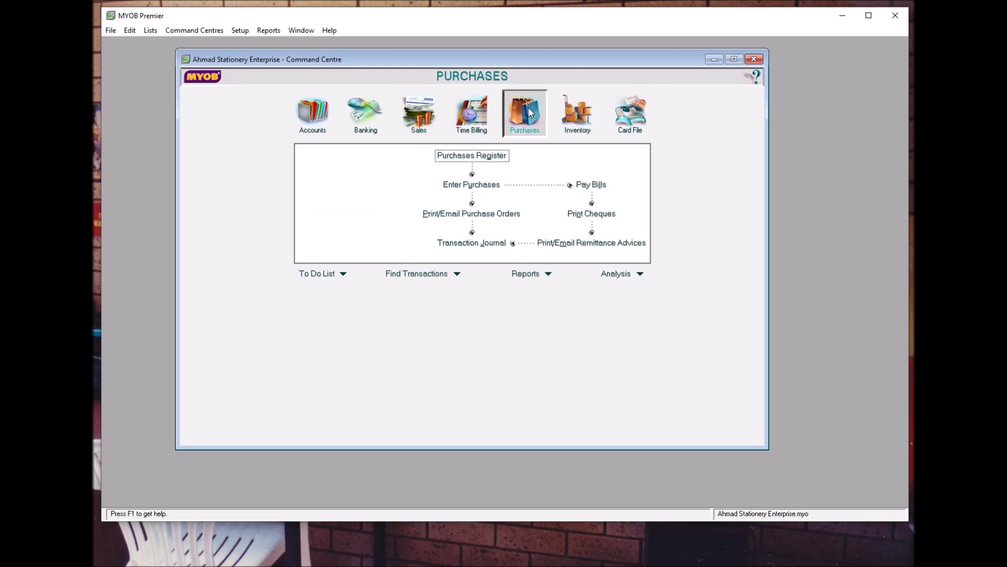
click(367, 114)
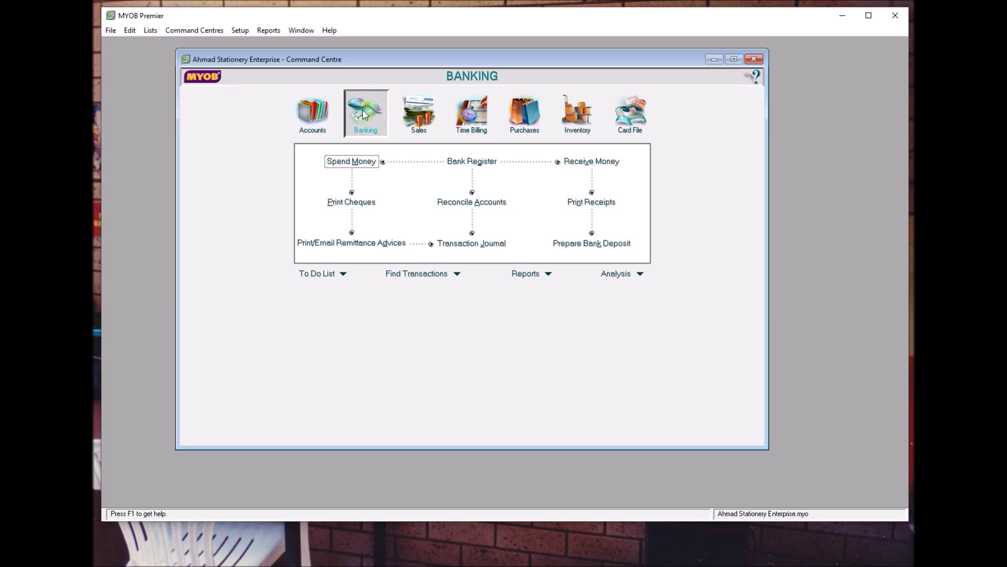
click(425, 112)
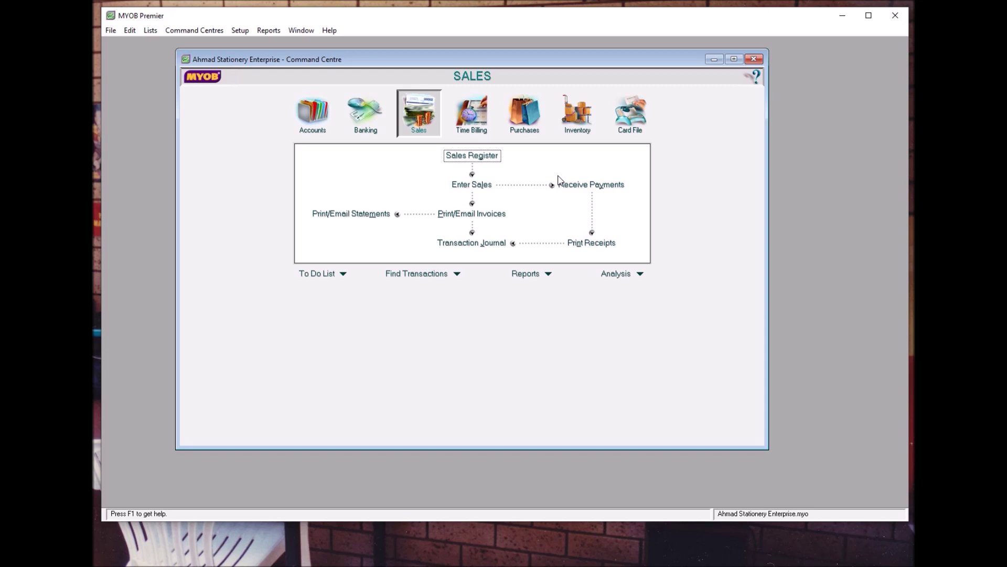
click(523, 111)
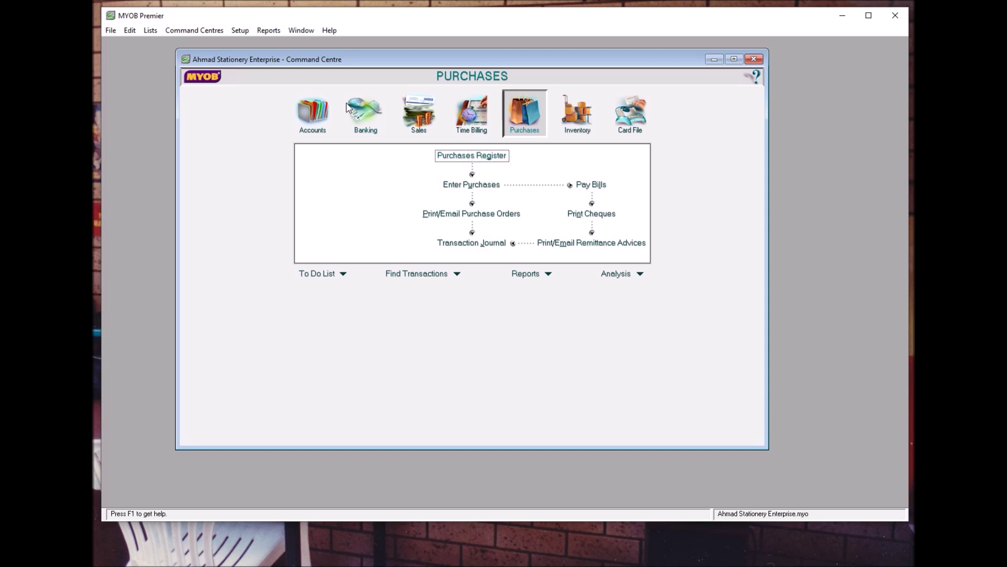
Start a Receive Money entry in the Banking command centre and set its date to 01/07/2008
click(370, 111)
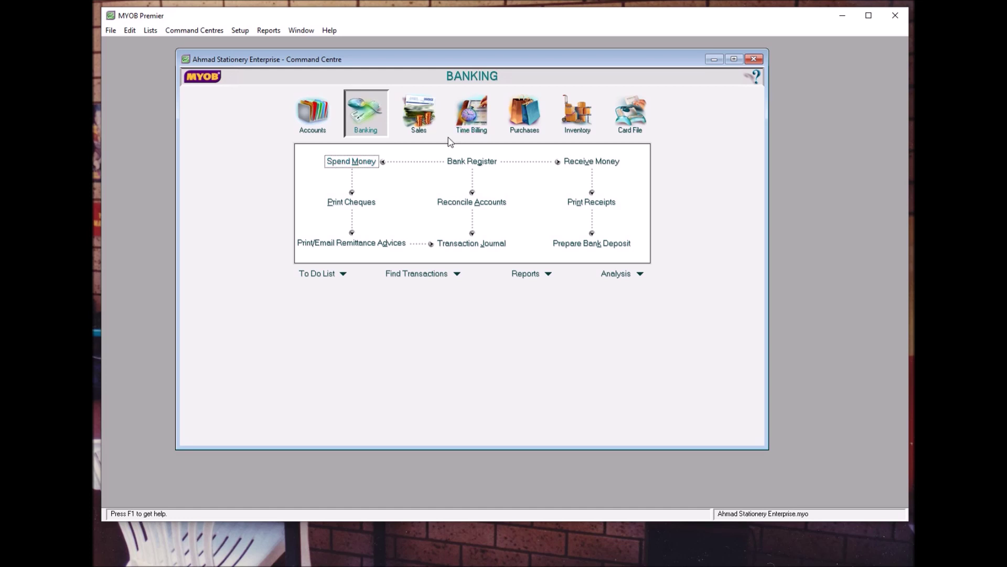
click(591, 162)
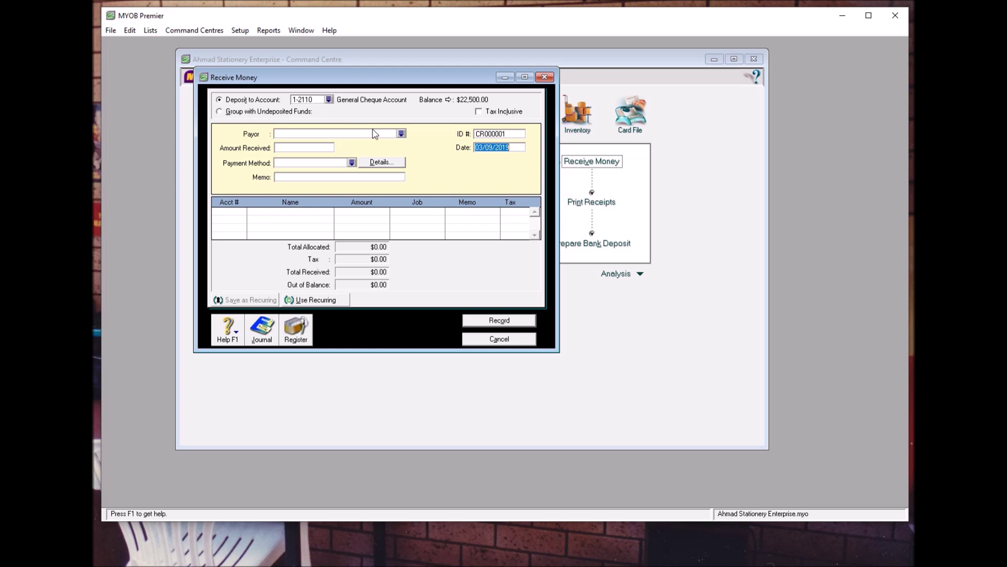
click(477, 147)
key(Delete)
text(1)
key(Delete)
text(7)
key(Right)
key(Right)
key(Delete)
key(Delete)
text(08)
Create a new card for the payor with card type Employee, entering the person's last and first name
click(401, 134)
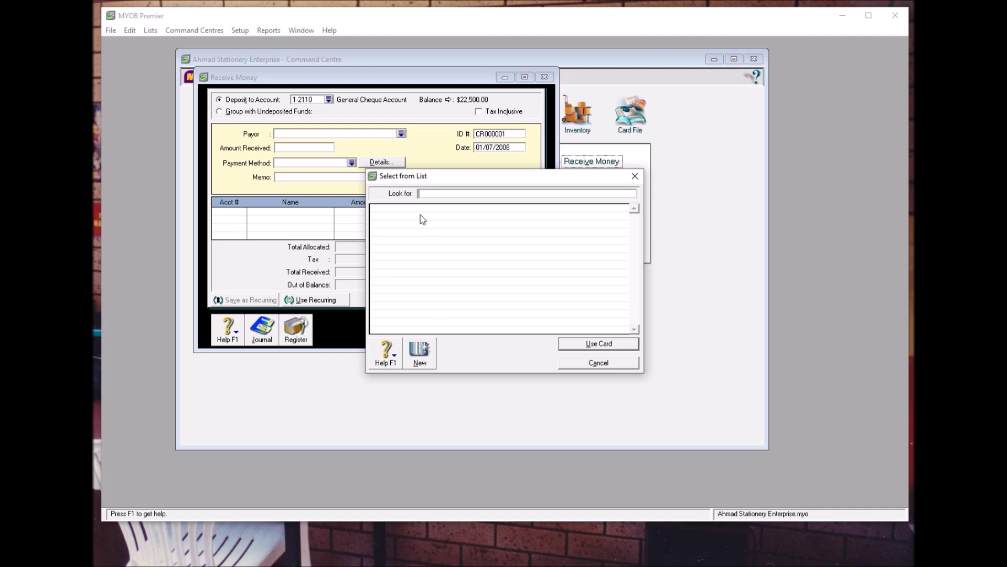
click(426, 354)
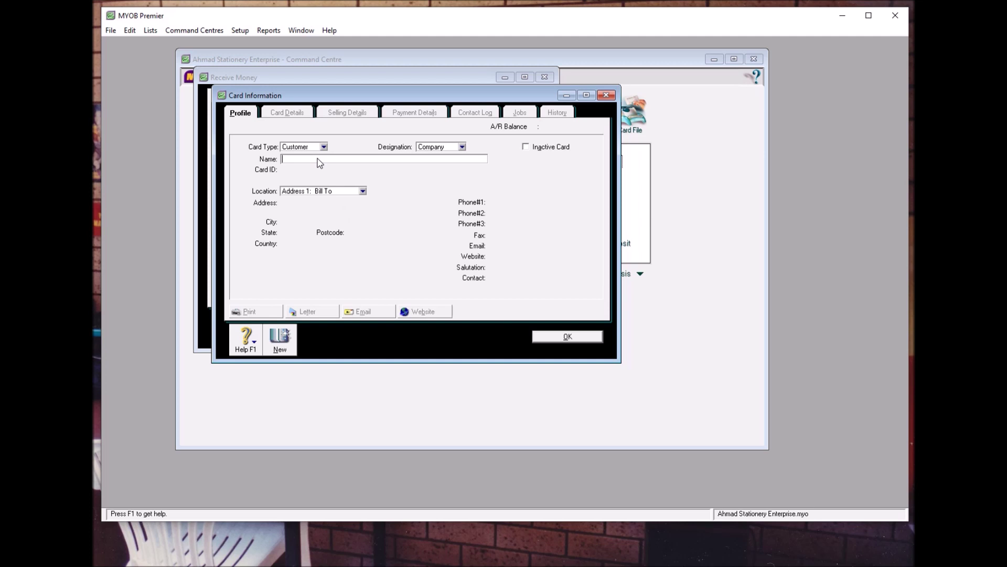
click(324, 147)
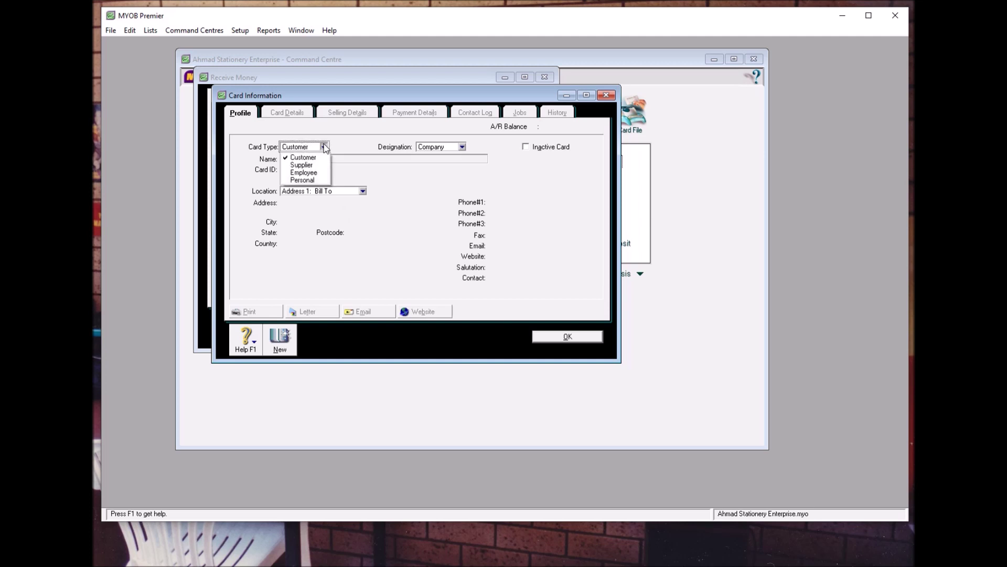
click(317, 174)
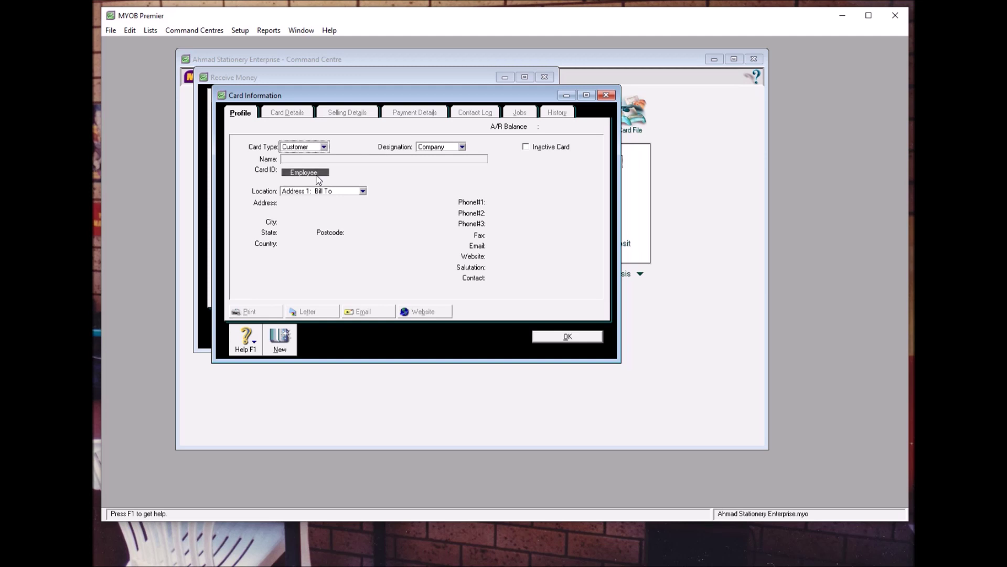
click(313, 158)
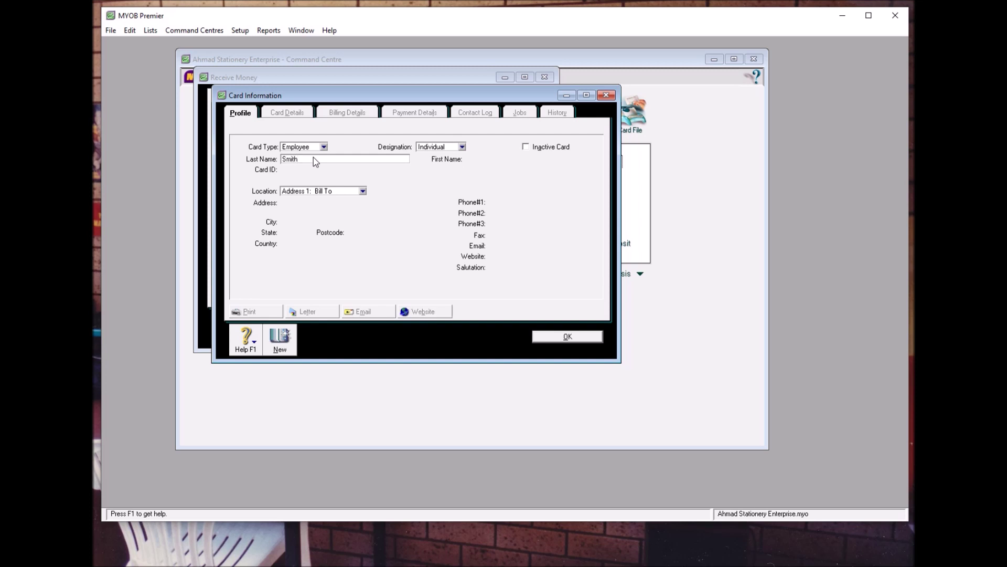
key(Tab)
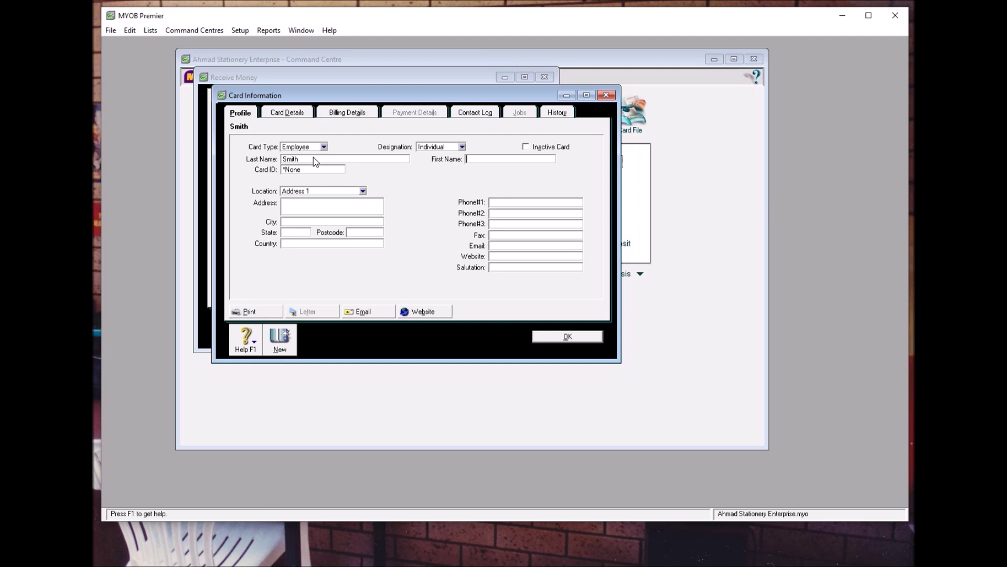
text(John)
click(576, 336)
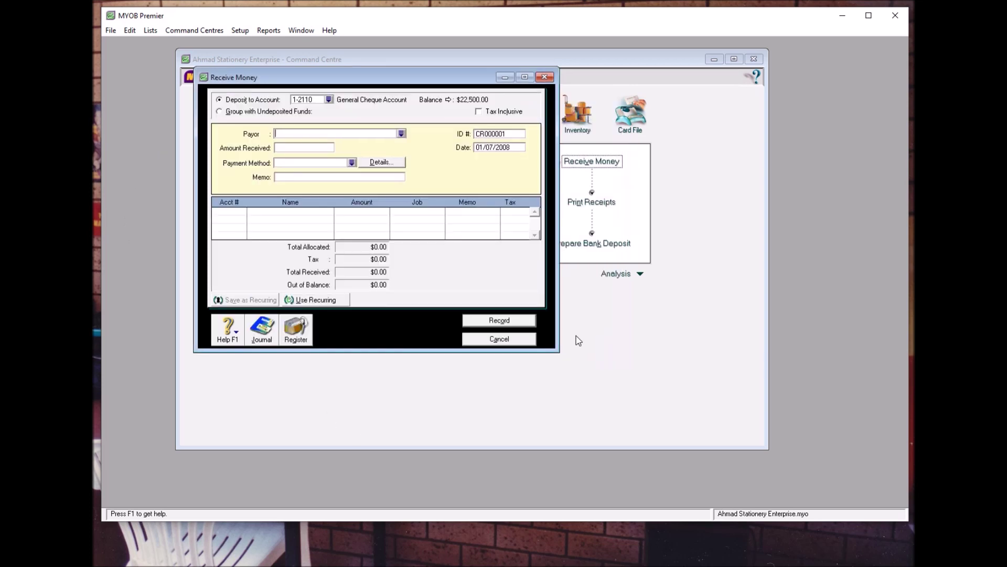
Fill in the receipt with the new employee card as payor, an amount received of $50,000.00 and payment method Cheque
click(401, 134)
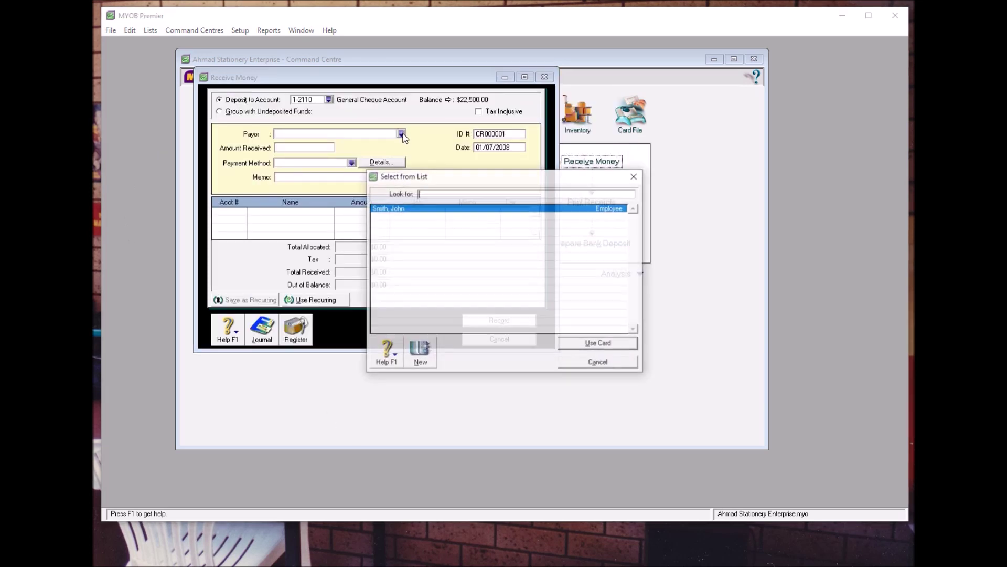
double_click(429, 208)
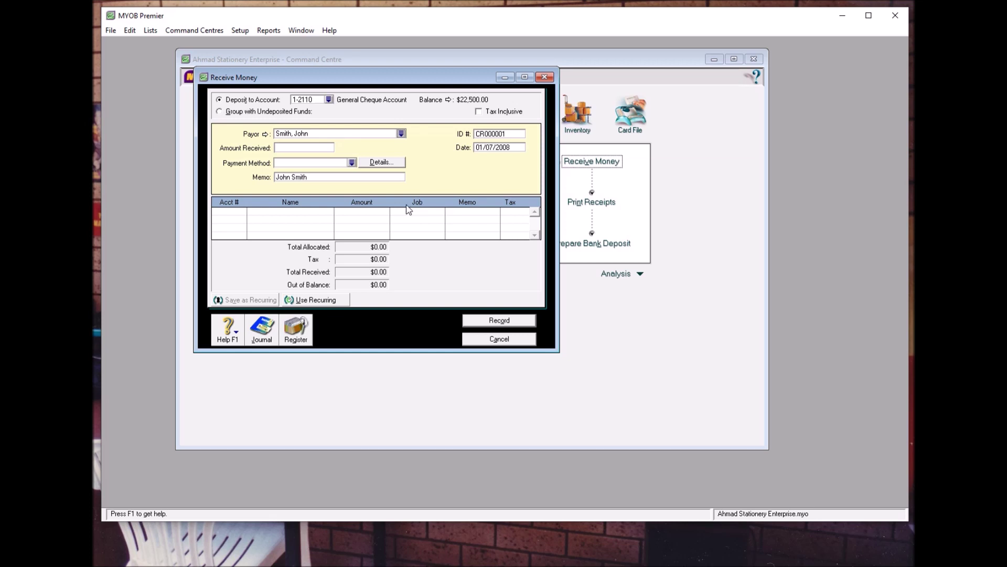
click(319, 146)
text(50000)
click(313, 162)
click(353, 163)
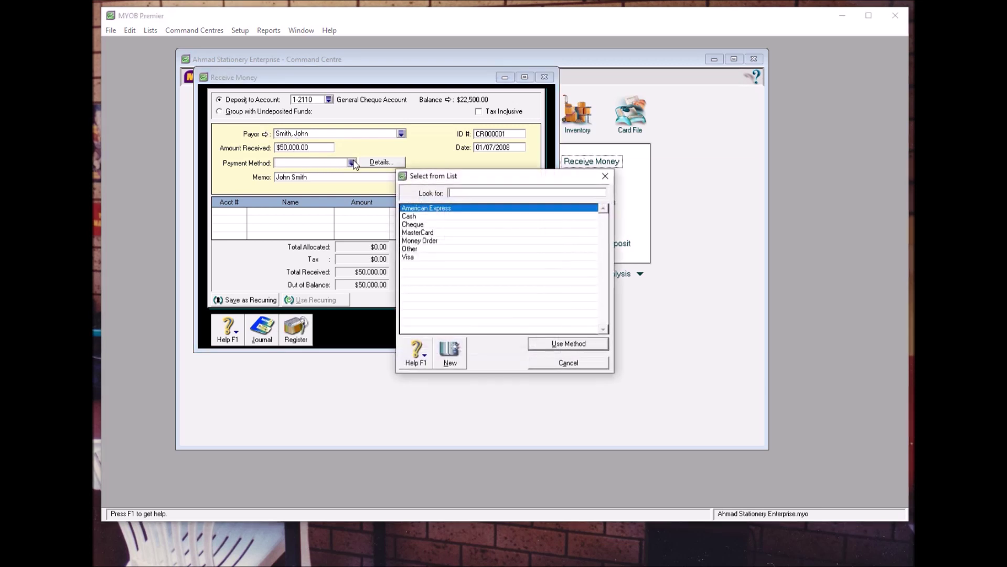
click(416, 225)
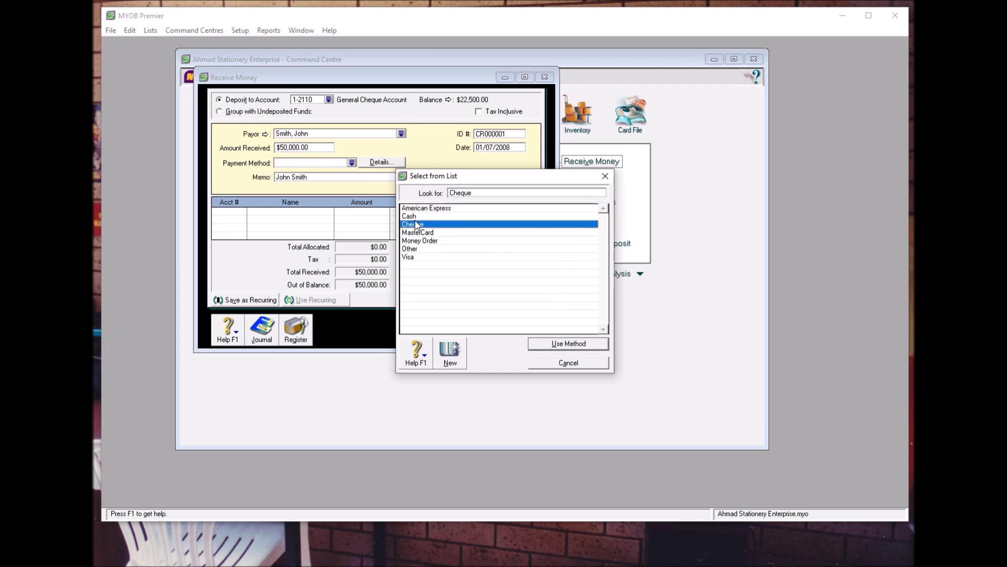
double_click(417, 224)
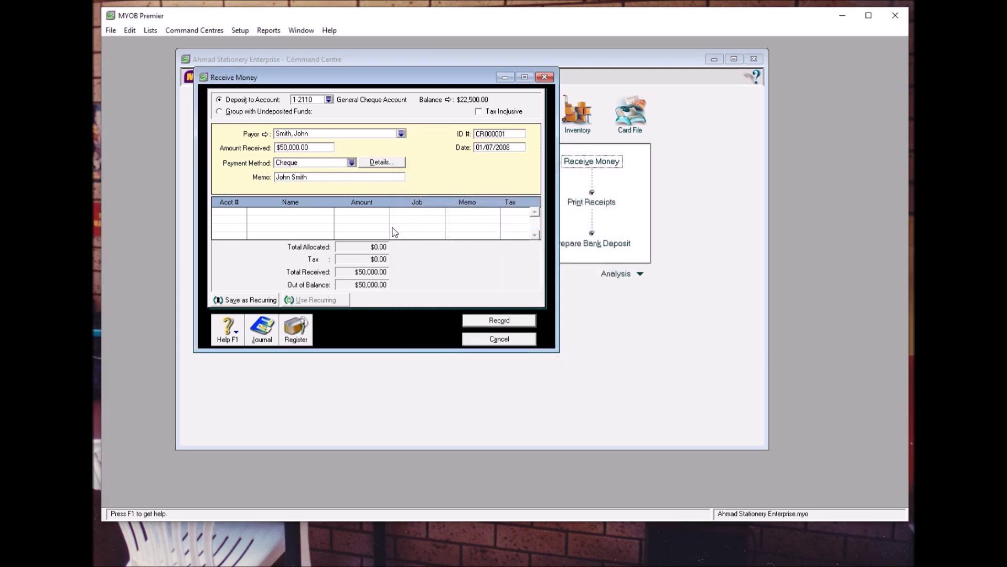
Insert "Capital Contribution from" before the payor's name in the receipt's memo
click(280, 177)
click(279, 180)
text(Cap)
text(ital )
text(Cor)
text(tru)
text(bu)
text(tion)
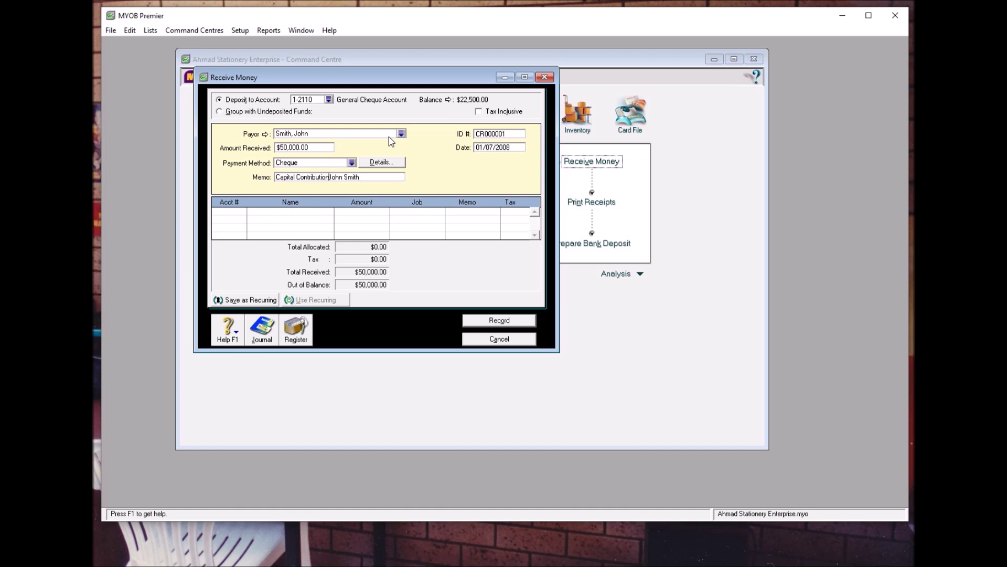
text( from)
key(Tab)
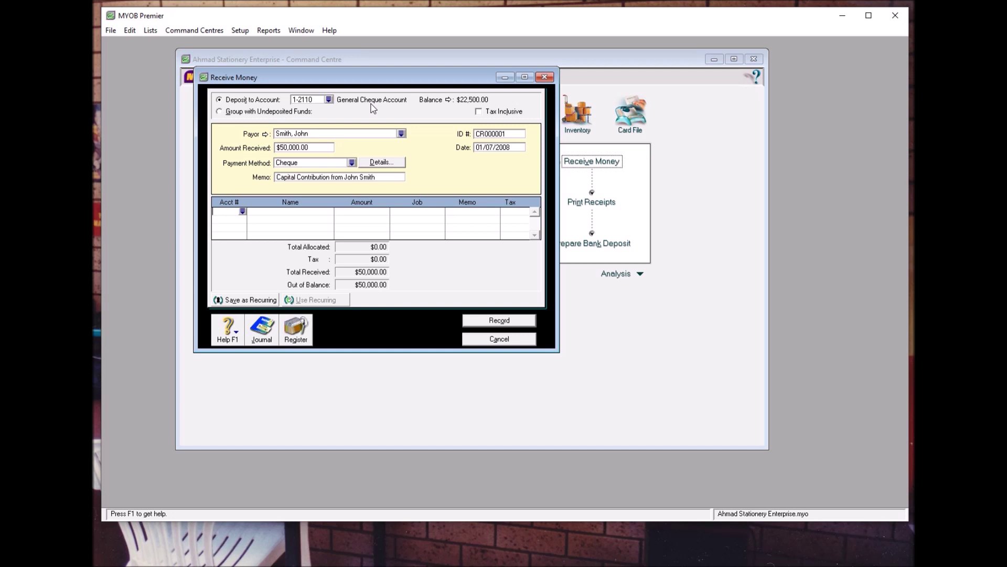
Allocate the $50,000.00 receipt to account 3-2000 Paid Up Capital and record it
click(242, 211)
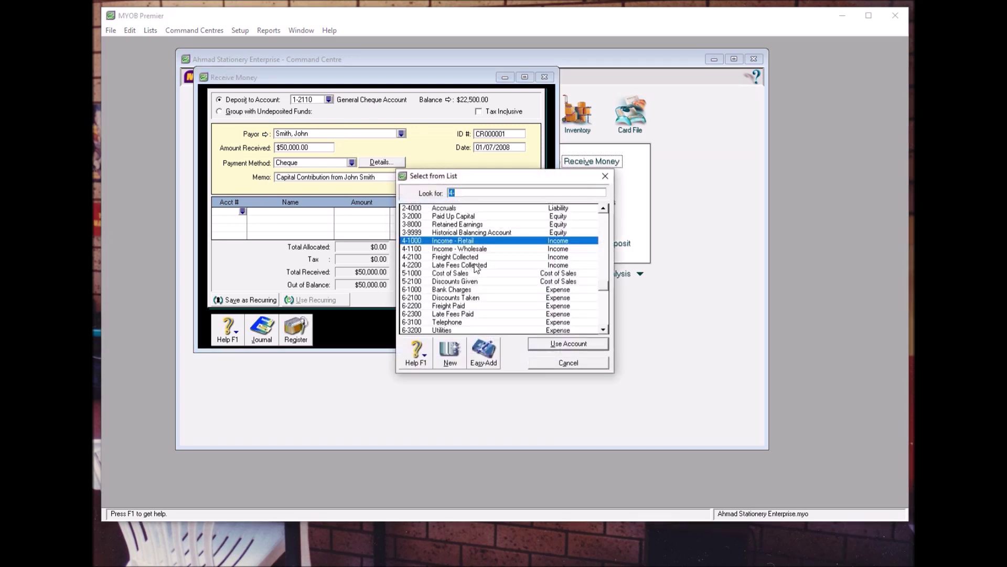
scroll(476, 268, down, 3)
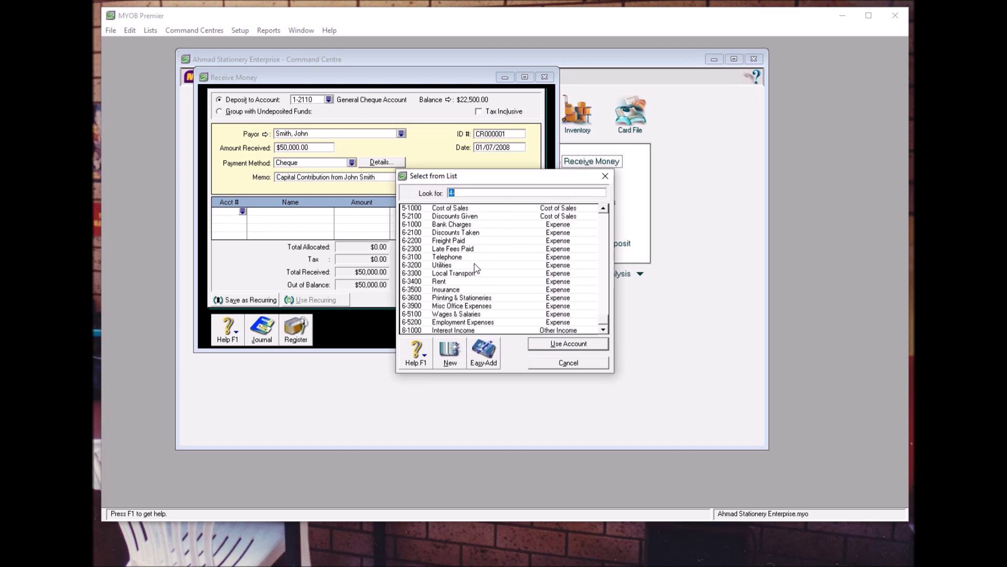
scroll(479, 274, up, 1)
scroll(479, 274, up, 3)
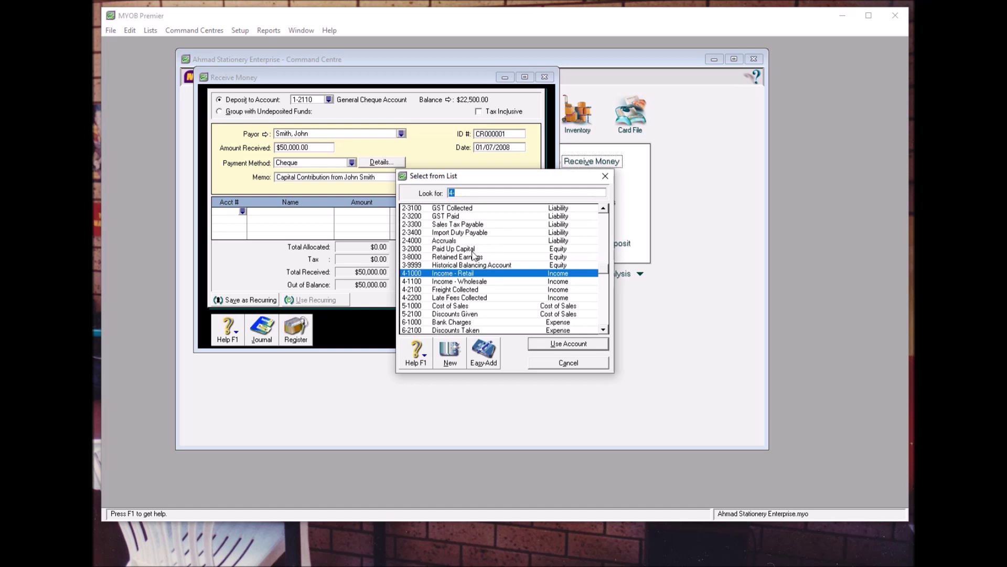
click(473, 249)
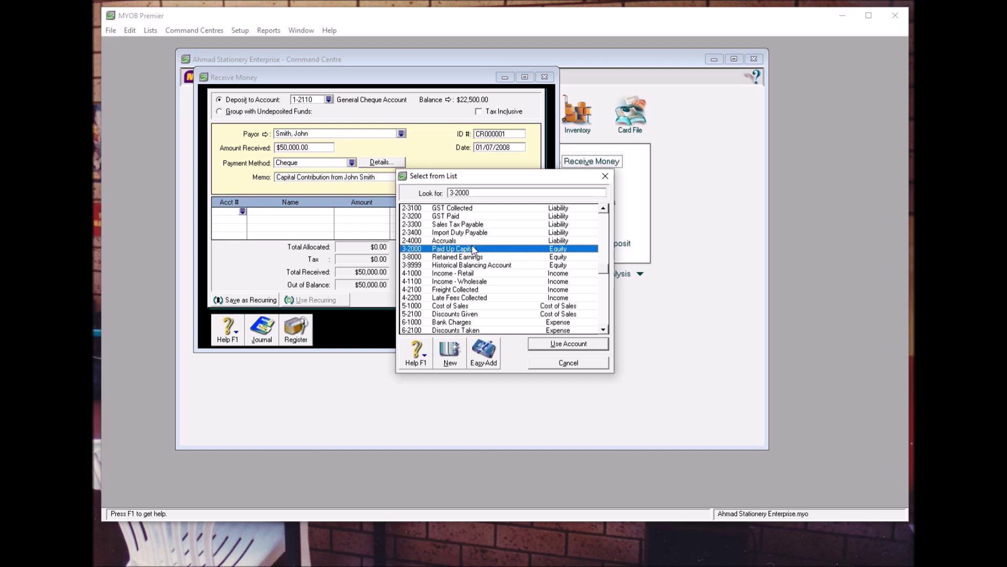
double_click(473, 248)
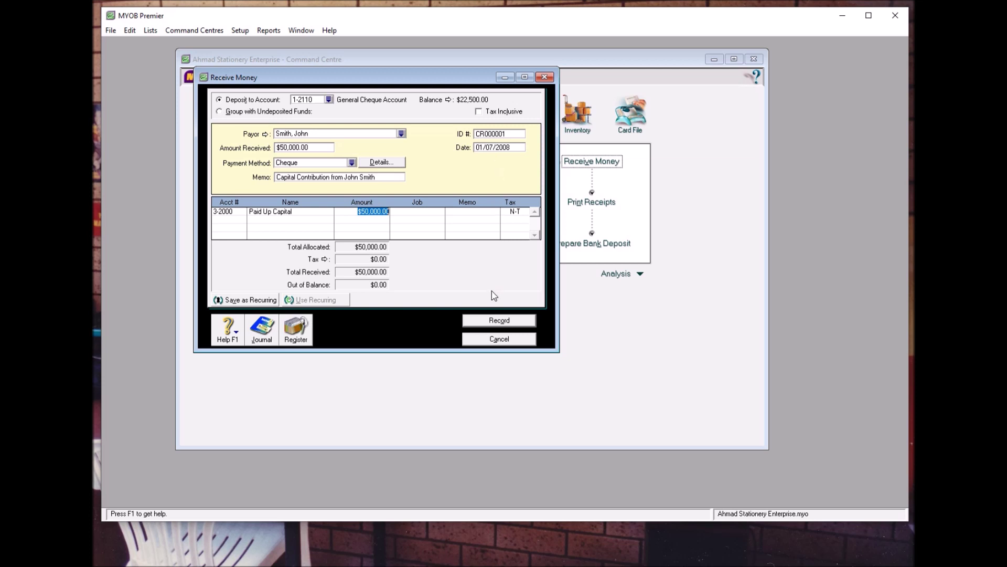
click(494, 322)
click(495, 322)
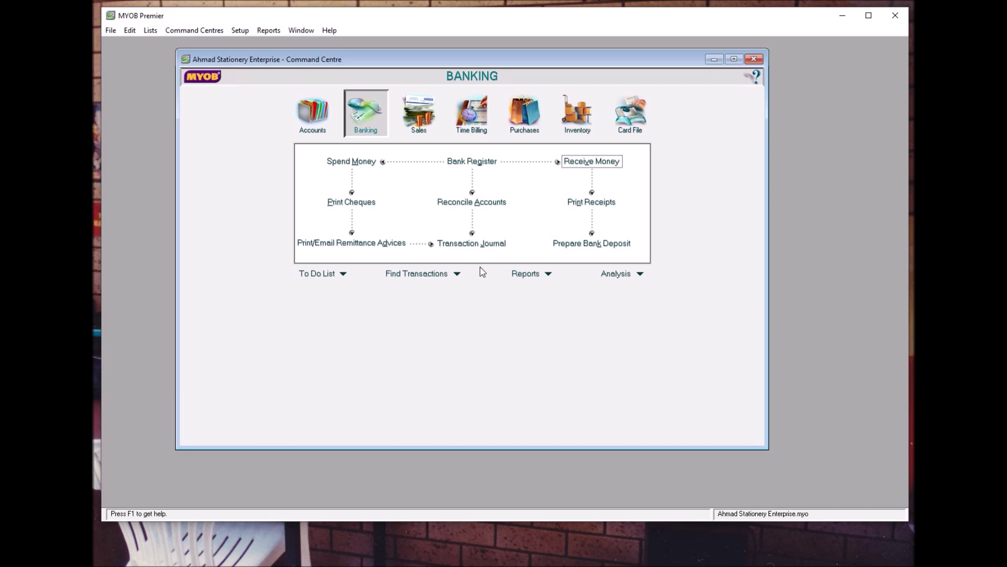
Fill in the blank receipt CR000002 with the employee card as payor and an amount received of $50,000.00
click(583, 162)
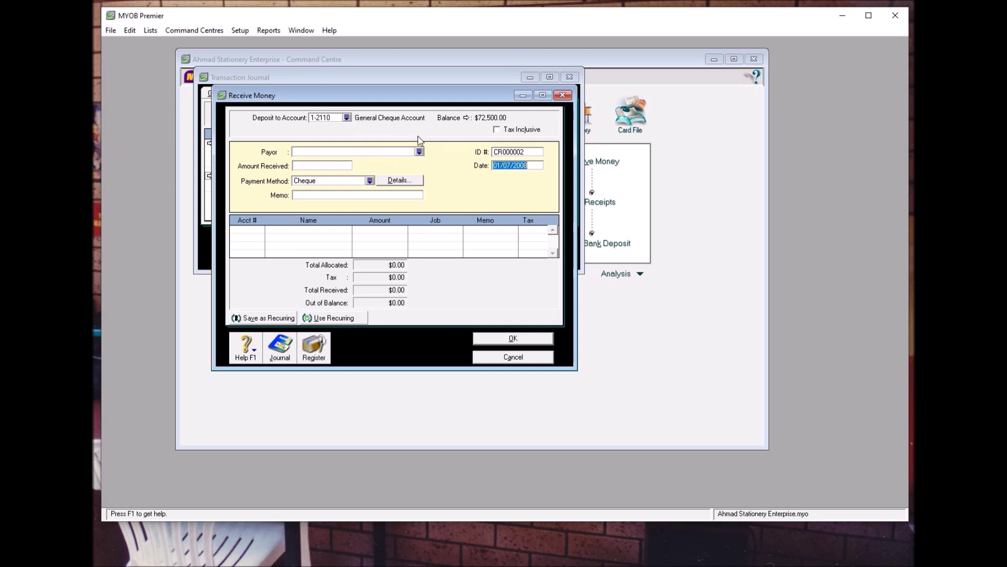
click(419, 152)
click(395, 211)
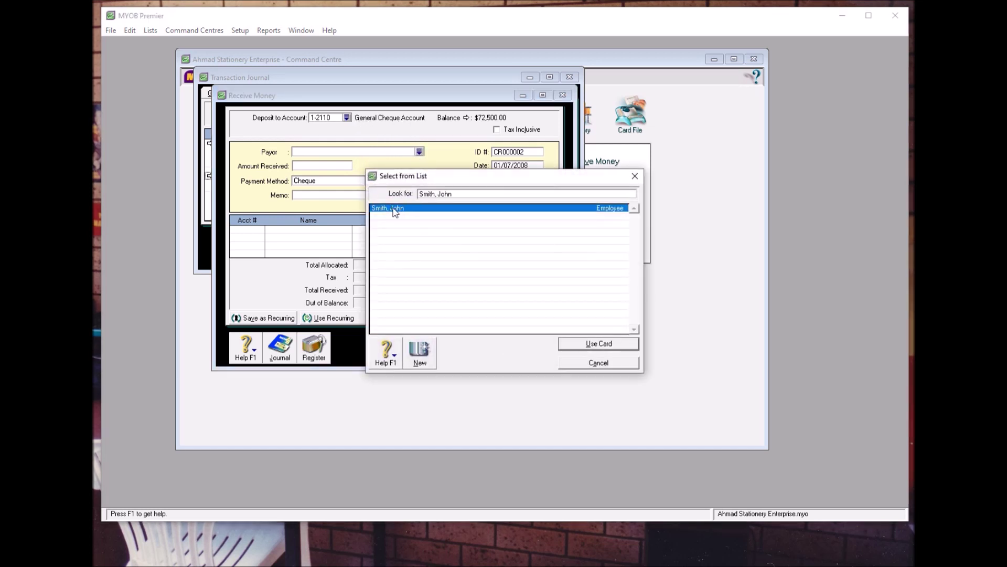
double_click(395, 208)
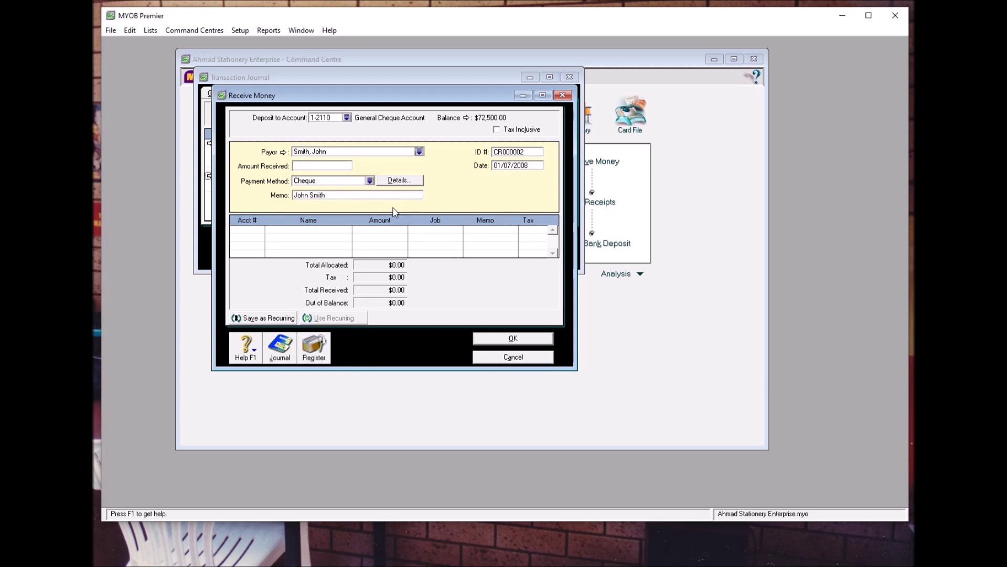
click(332, 167)
text(50000)
key(Tab)
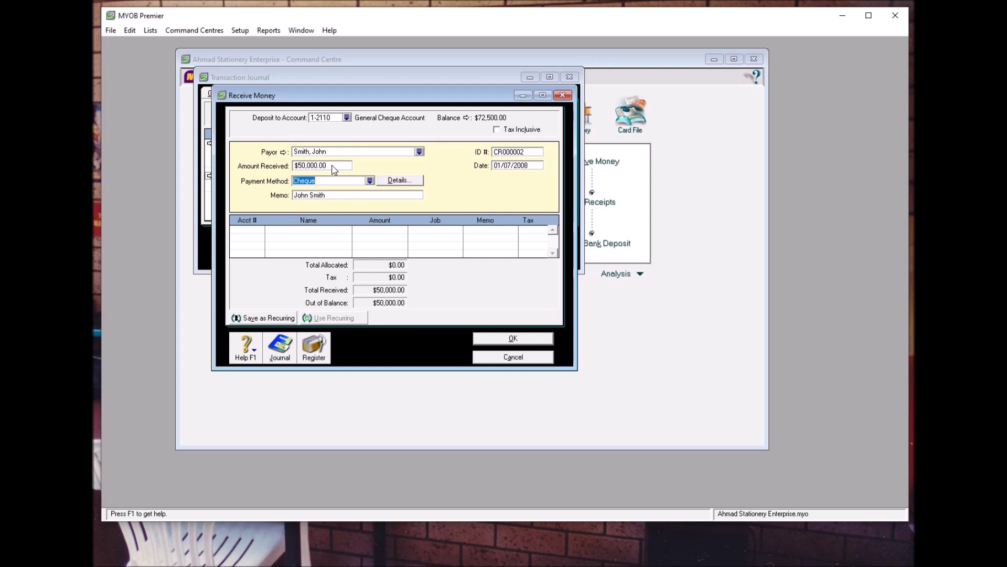
Put "Capital Contribution from" in front of the payor's name in the memo of receipt CR000002
key(Tab)
key(Tab)
key(Tab)
text(Capital)
key(BackSpace)
key(BackSpace)
key(BackSpace)
key(BackSpace)
text(ital Contribution)
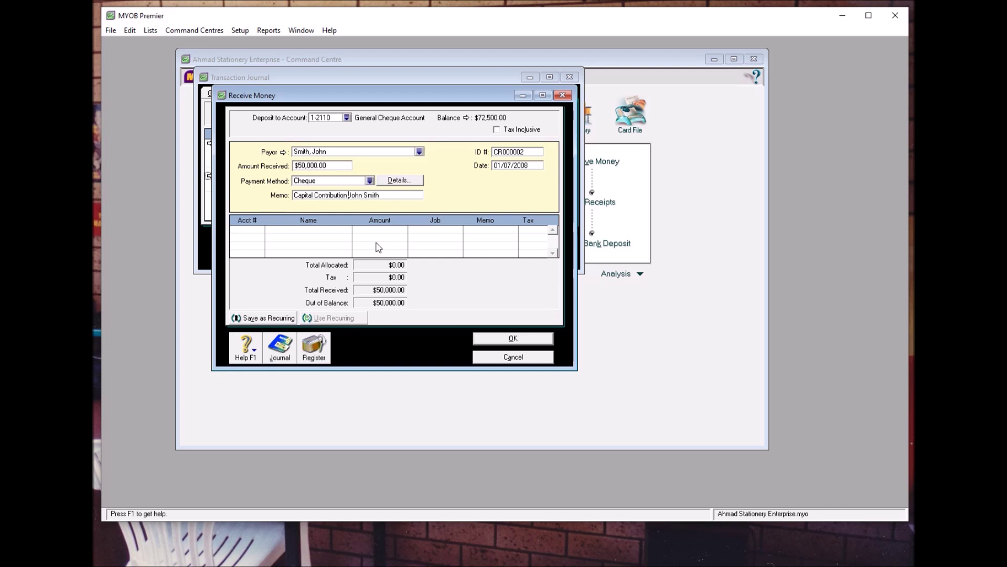
text( from)
Set the date of receipt CR000002 to 03/07/2008
click(499, 167)
click(500, 167)
key(BackSpace)
text(3)
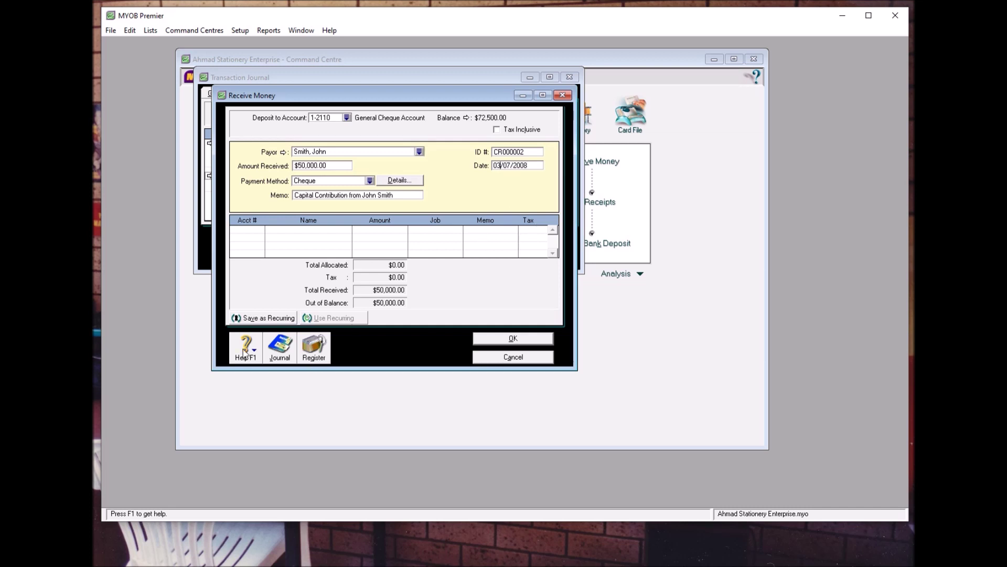
Allocate receipt CR000002 to account 3-2000 Paid Up Capital and save it
click(259, 232)
click(260, 230)
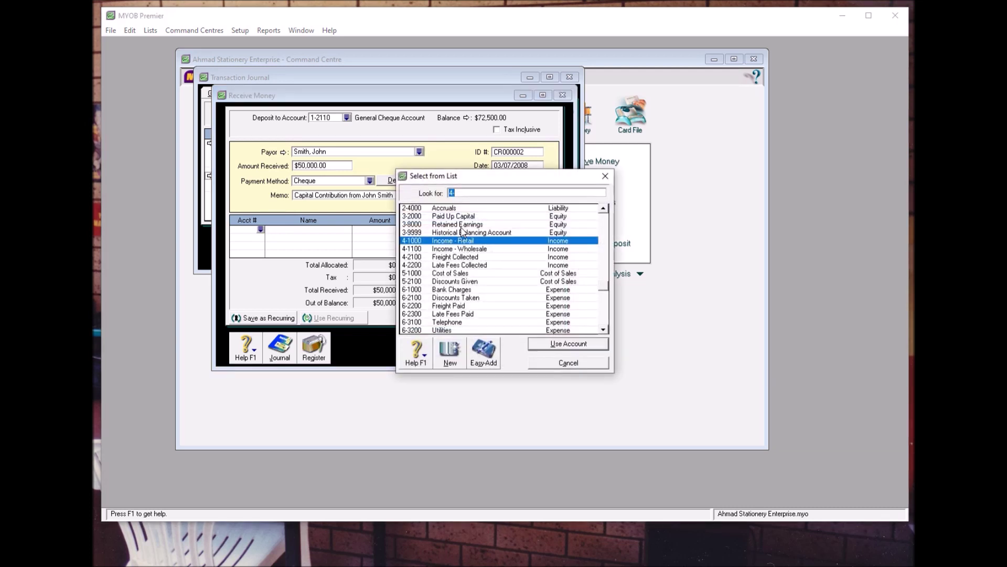
scroll(465, 232, up, 1)
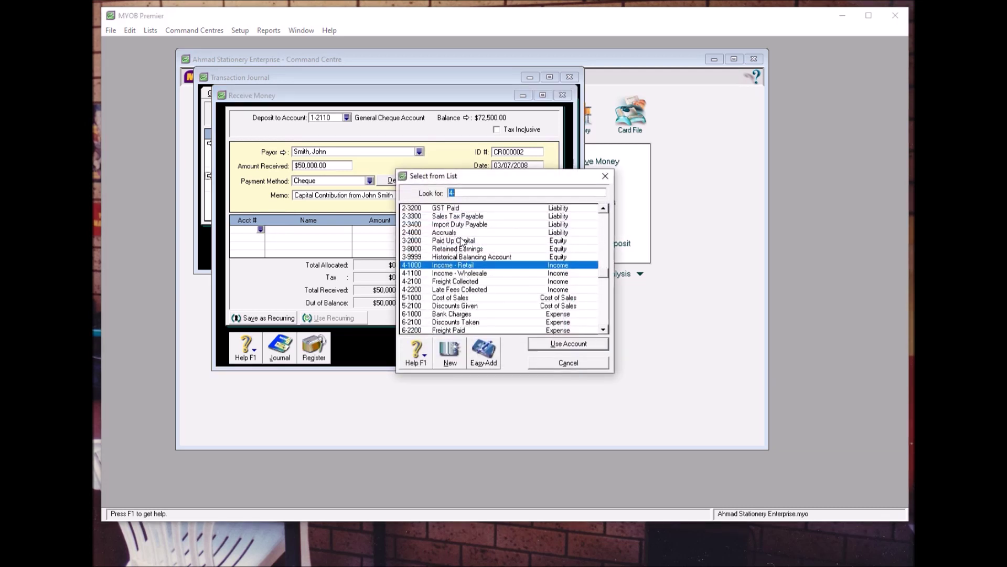
click(457, 242)
double_click(458, 242)
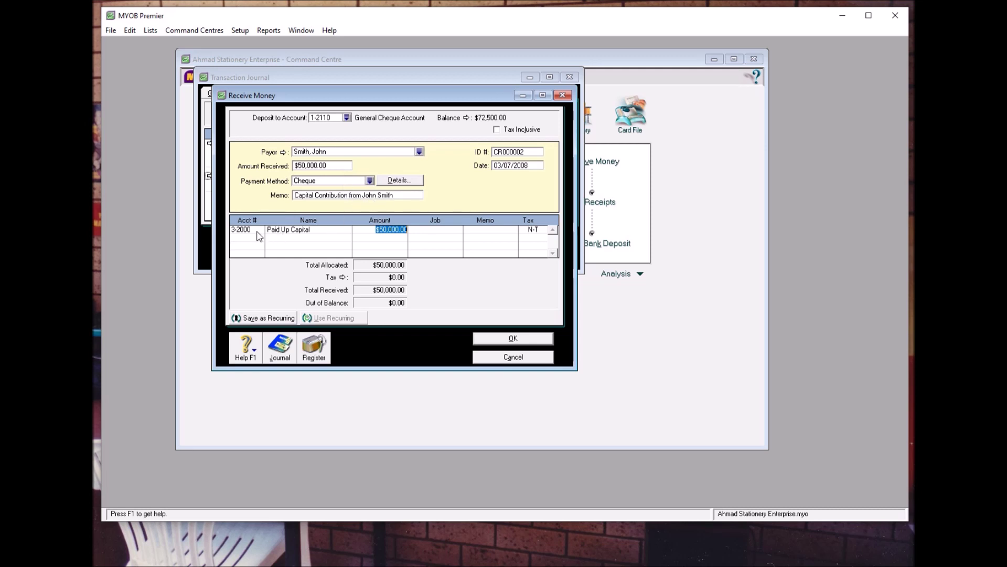
click(495, 342)
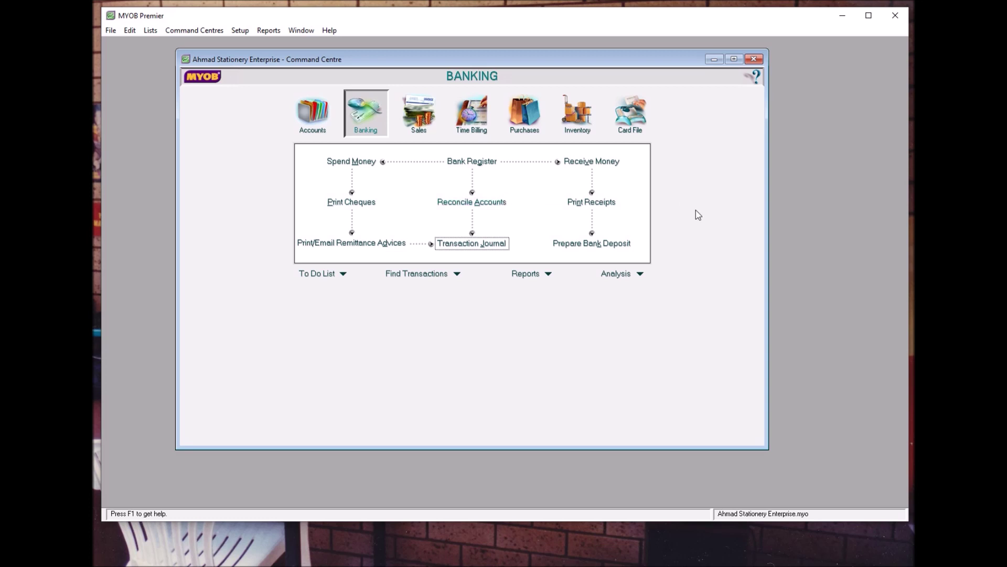
Start another Receive Money entry and create a new payor card of type Personal named Bank
click(592, 161)
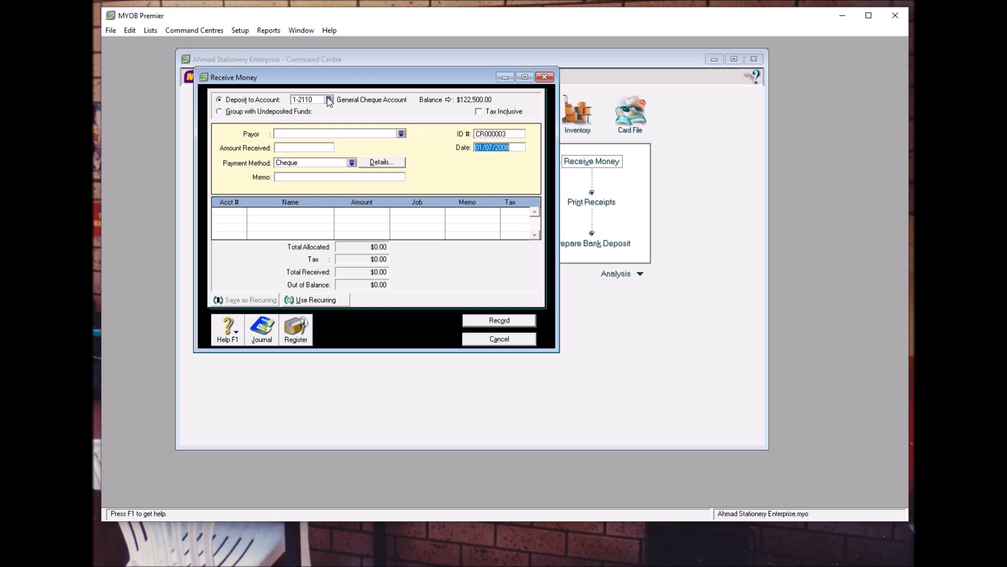
click(401, 133)
click(422, 354)
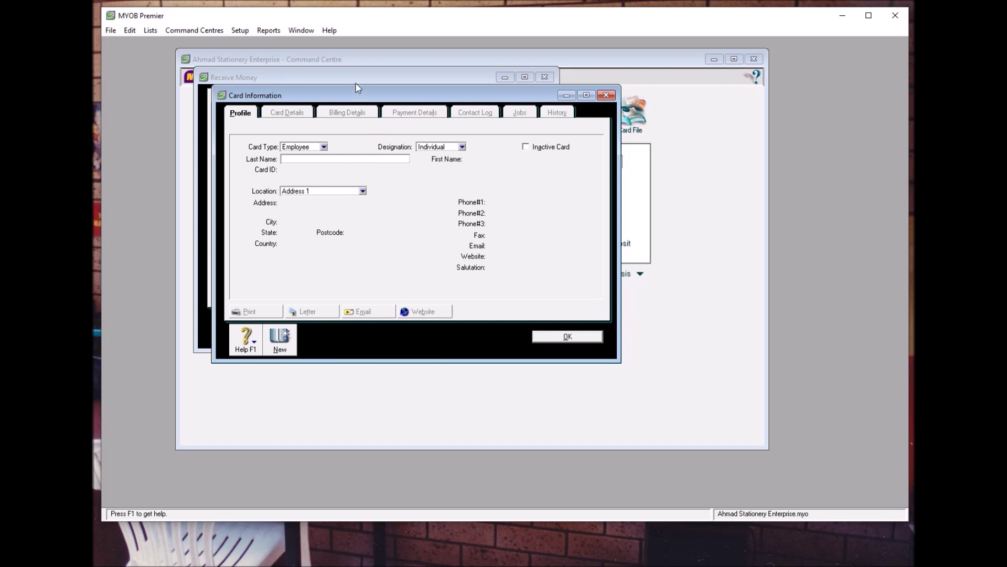
click(324, 147)
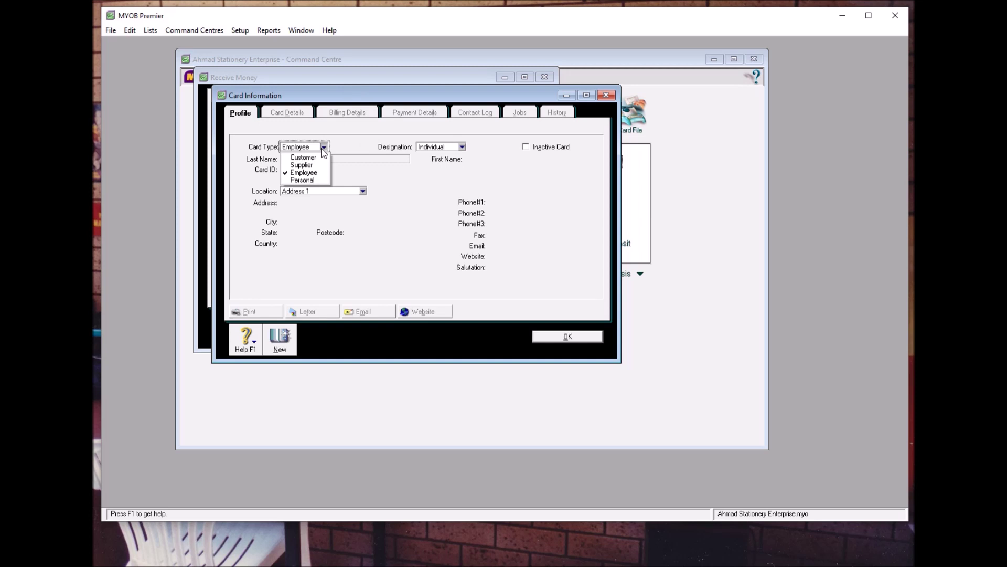
click(315, 180)
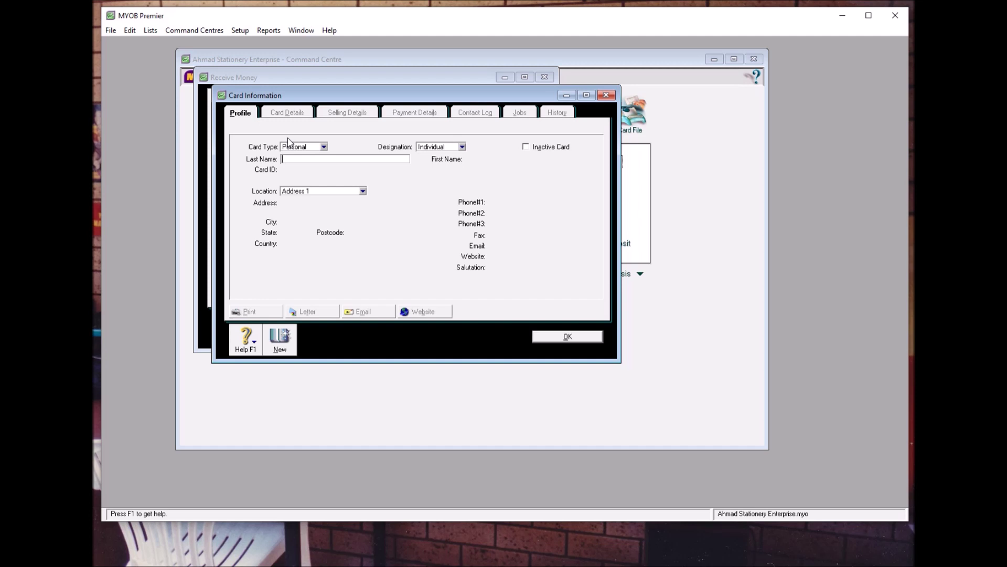
text(Bank)
click(552, 337)
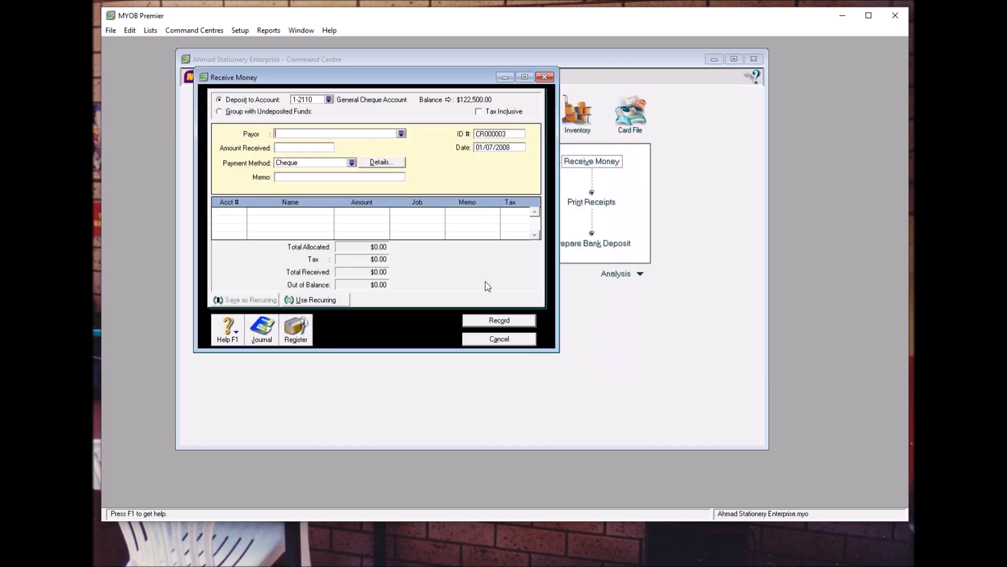
Fill in the receipt with Bank as payor, an amount received of $100.00 and the date 31/07/2008
click(402, 134)
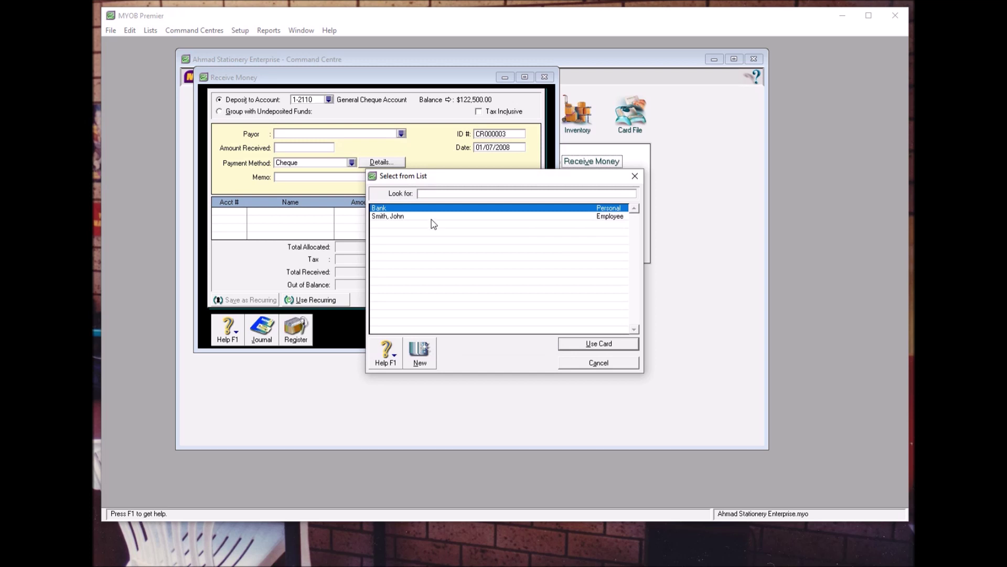
text(Bank)
double_click(419, 210)
click(313, 146)
text(100)
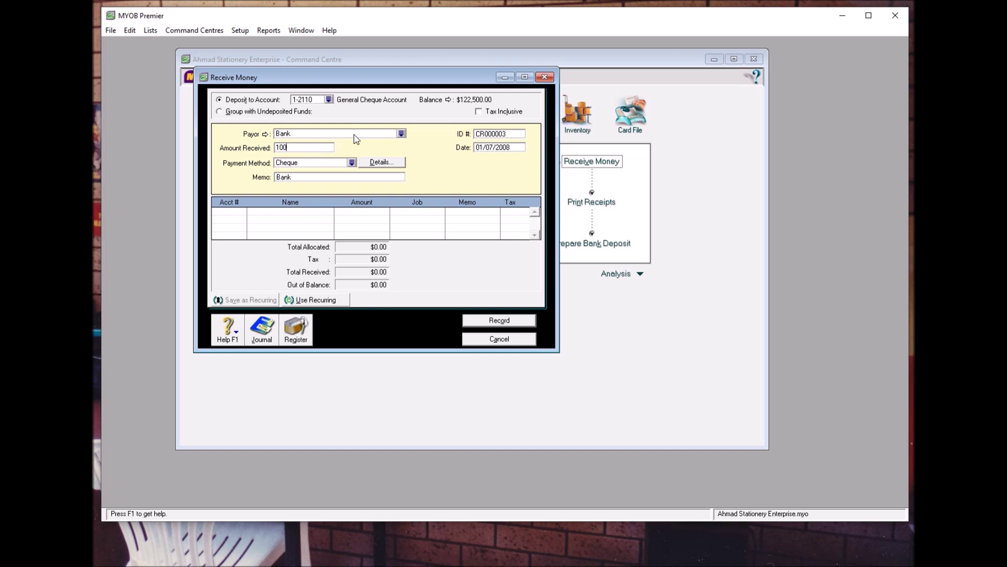
click(480, 148)
click(479, 149)
key(BackSpace)
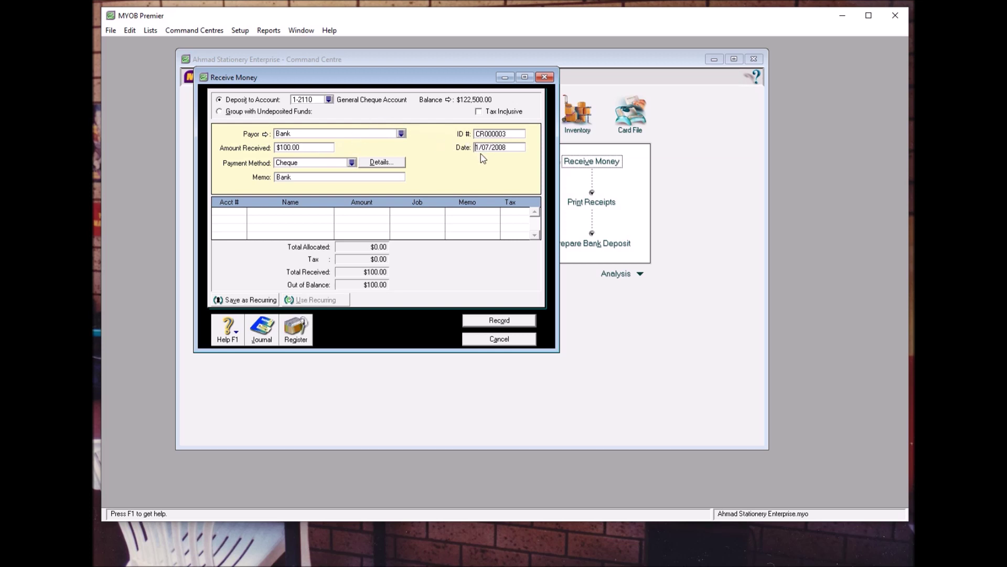
text(3)
Allocate the bank receipt to account 8-1000 Interest Income, record it and close Receive Money
click(235, 213)
click(242, 211)
scroll(487, 298, down, 2)
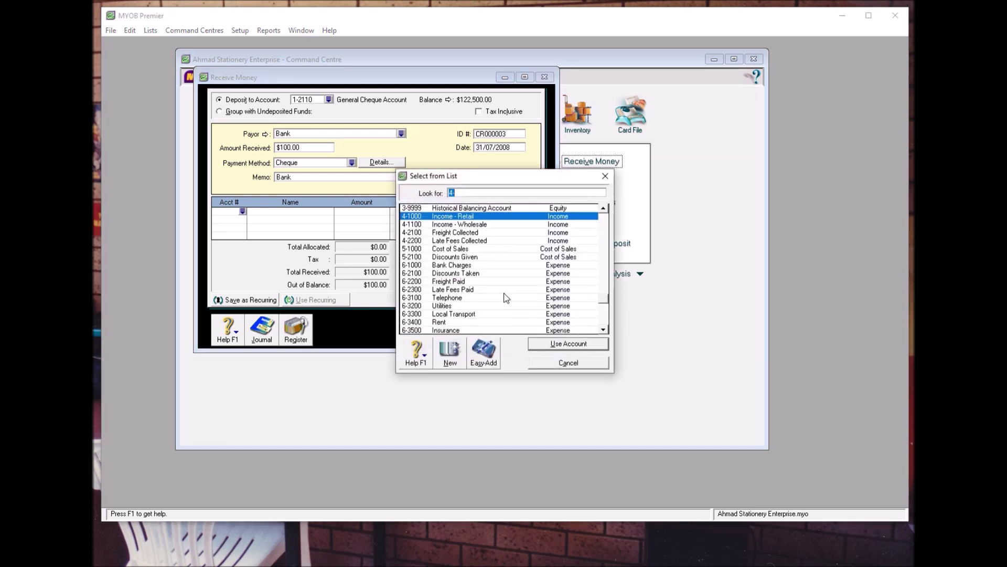
scroll(487, 298, down, 1)
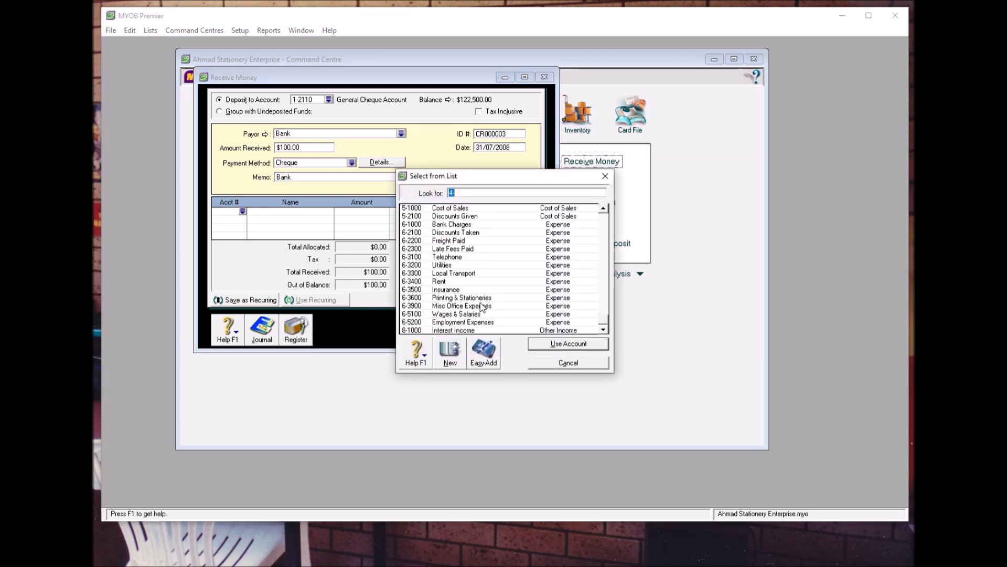
double_click(465, 331)
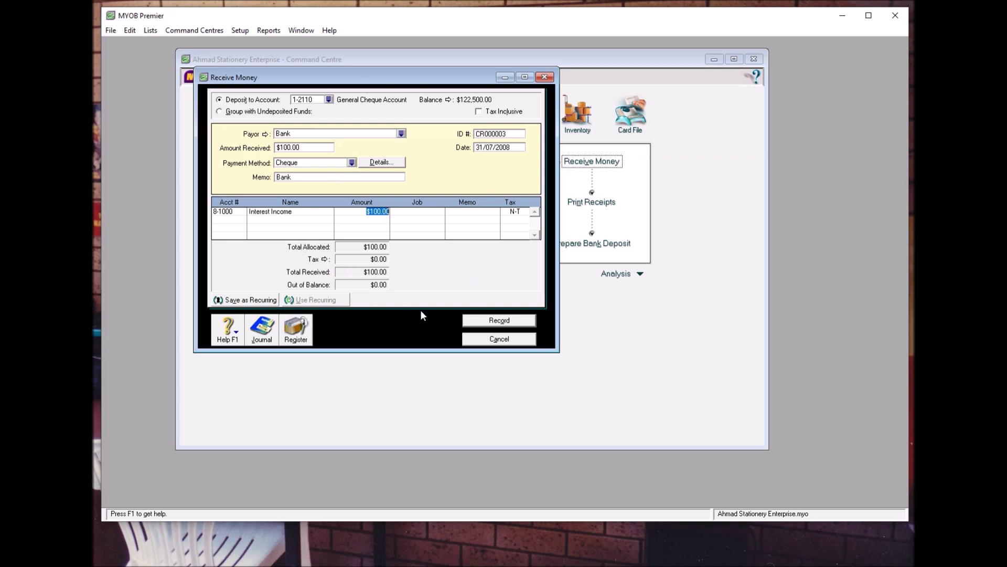
click(472, 319)
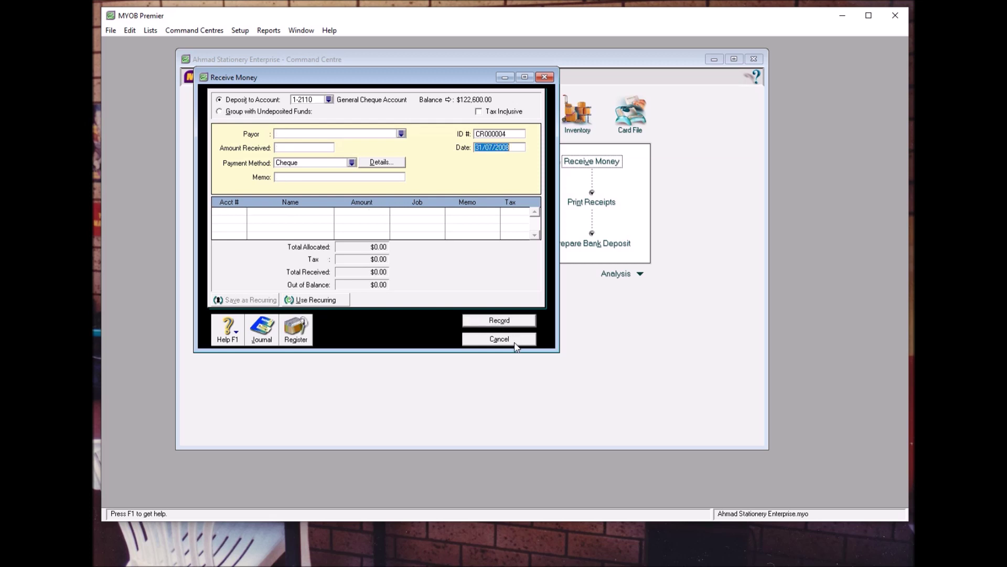
click(547, 77)
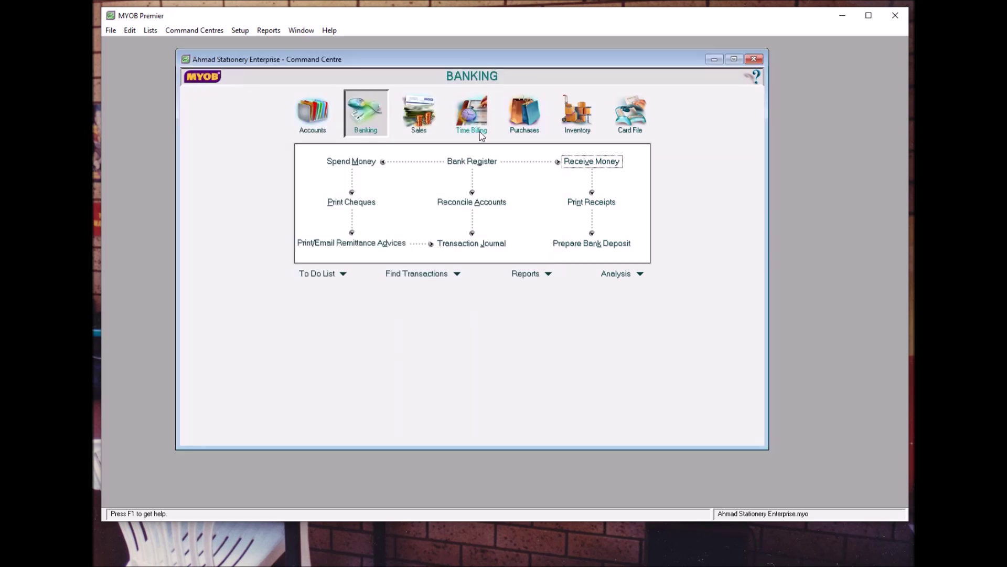
Review all recorded receipts in the Transaction Journal, enlarging its window to show every entry, and close it
click(487, 247)
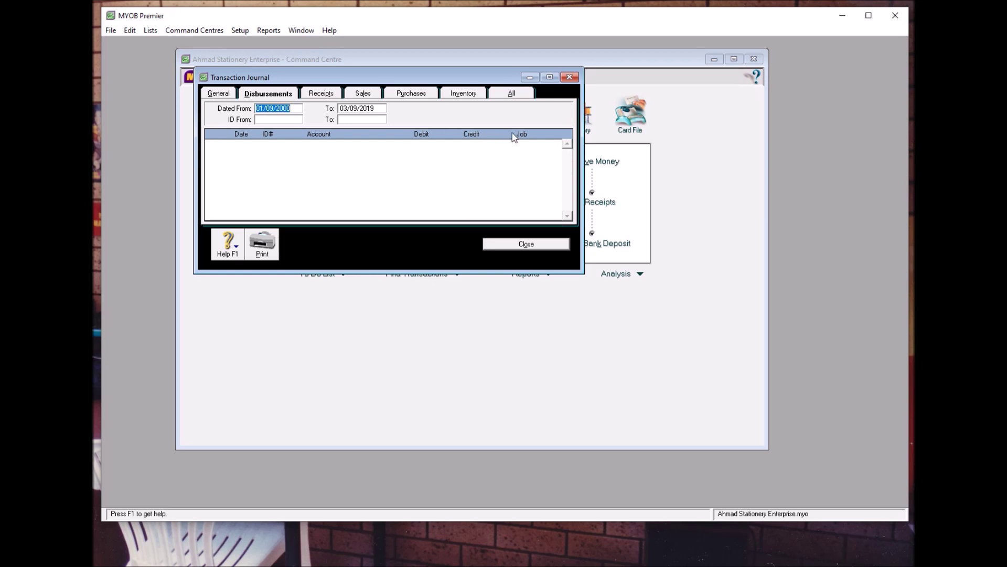
click(567, 80)
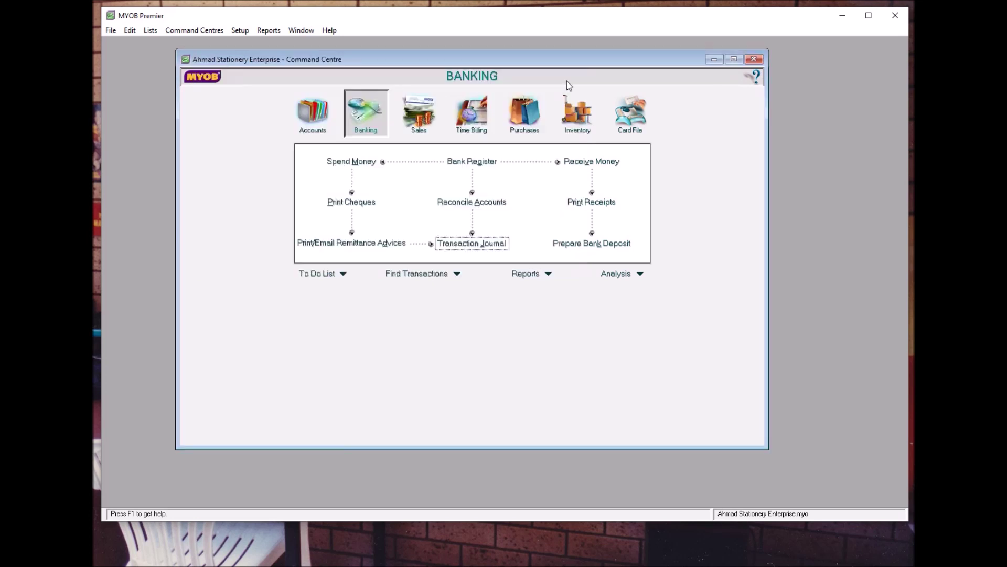
click(471, 243)
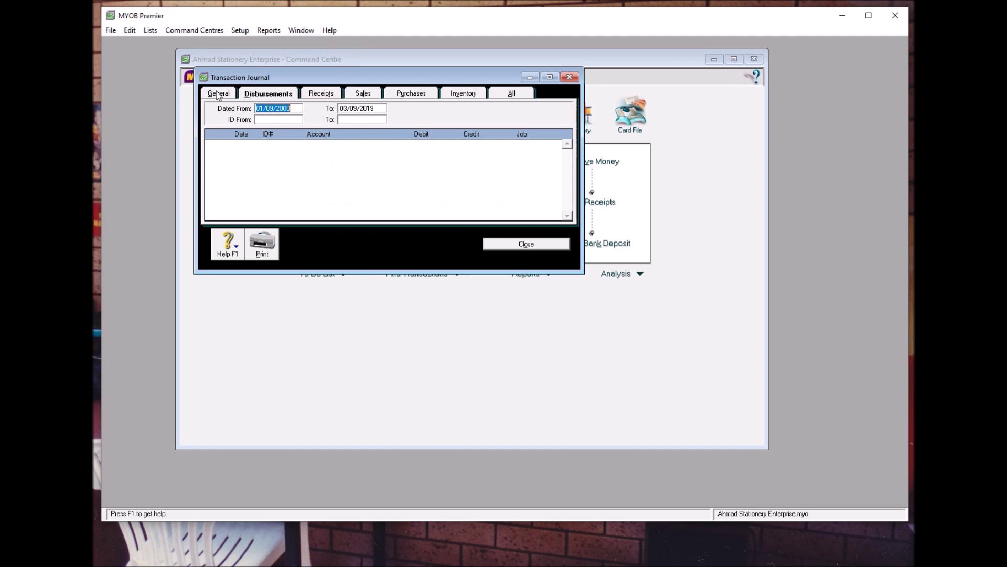
click(327, 94)
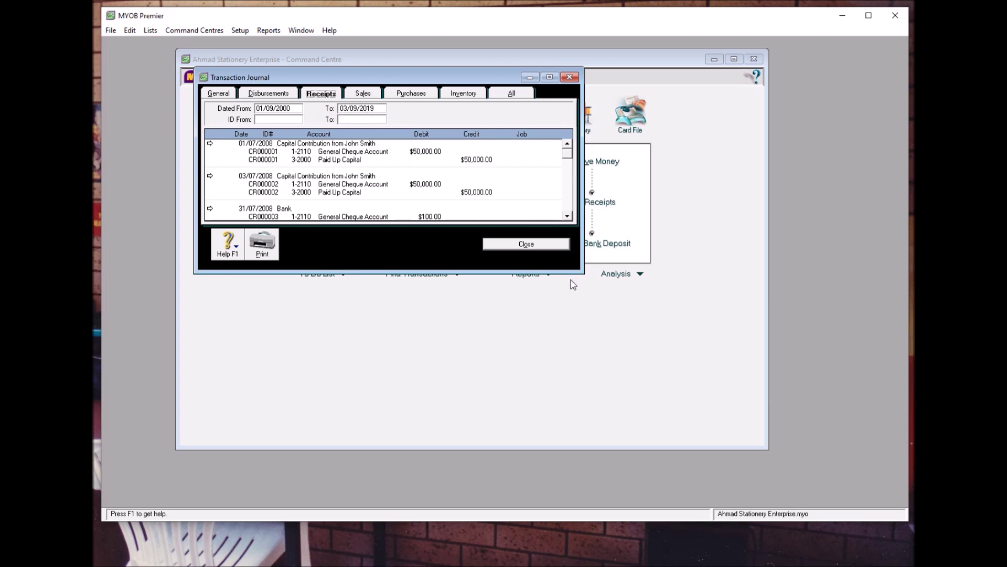
drag(582, 277, 717, 424)
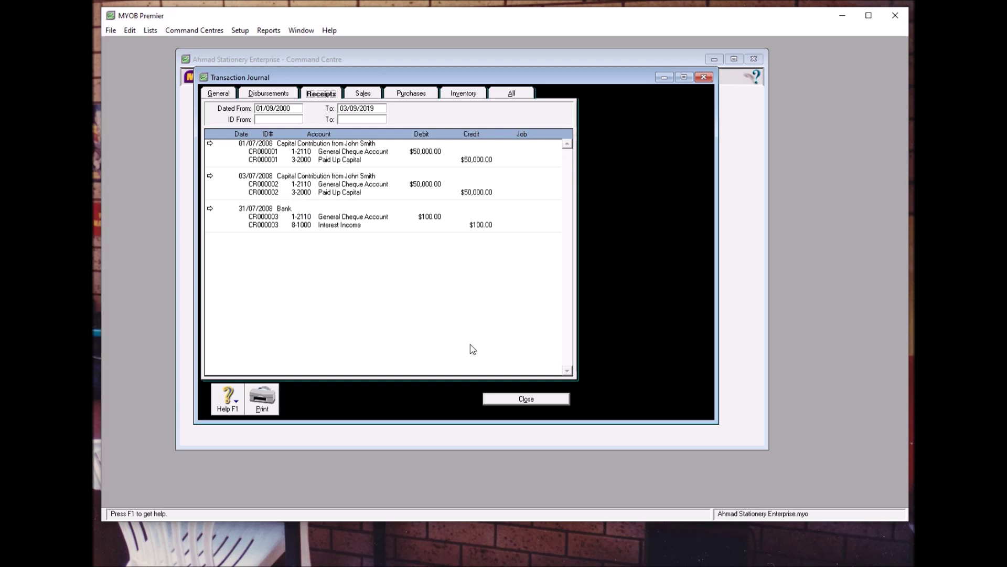
click(539, 404)
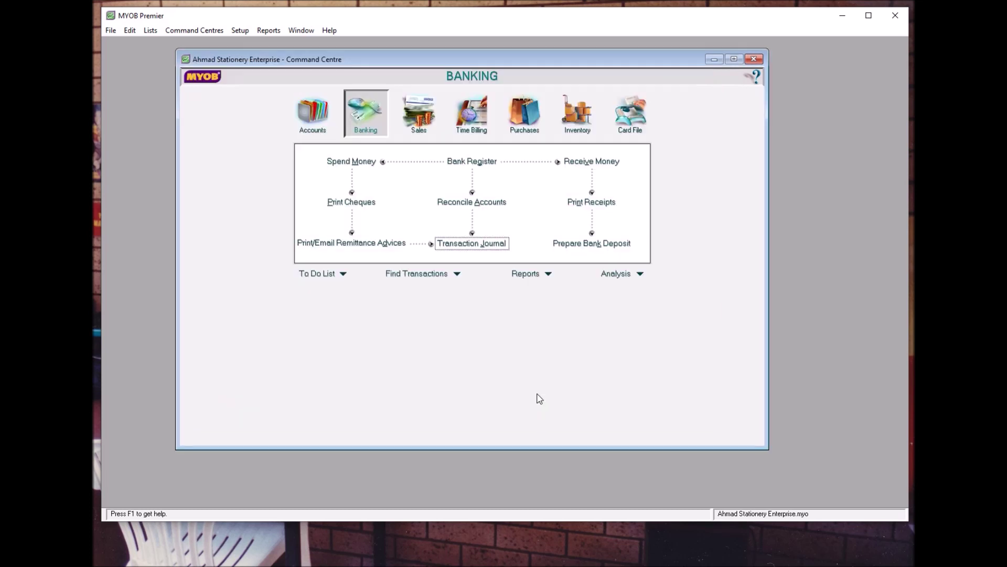